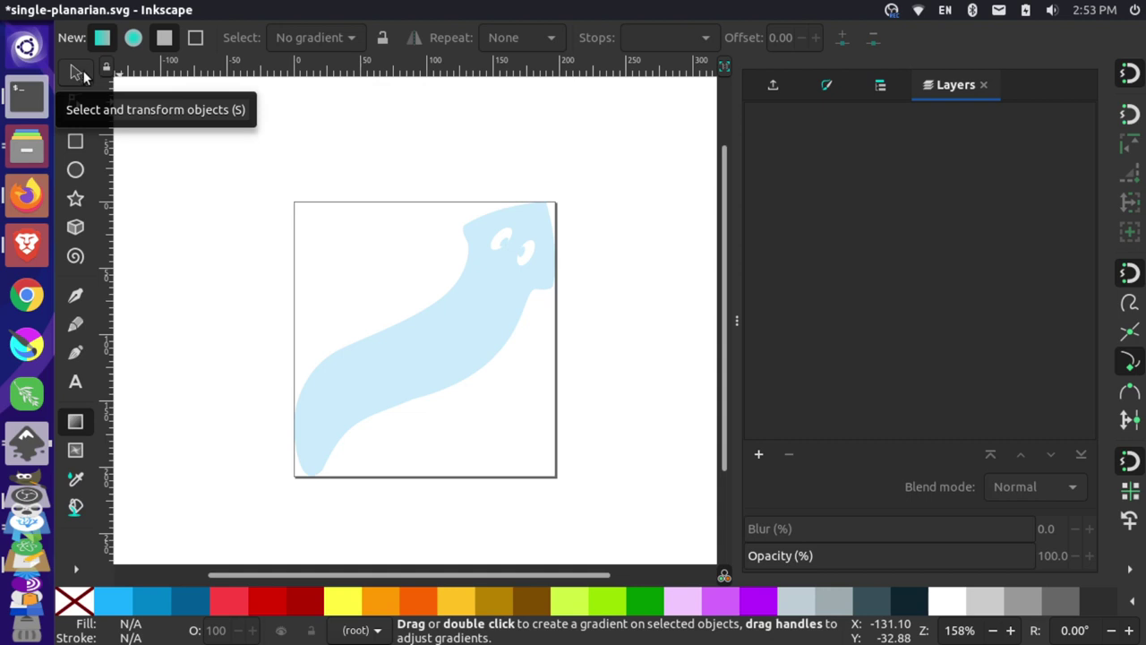
- Select the planarian drawing, a group of 3 objects, with the Selector tool
left_click(74, 71)
left_click_drag(234, 151, 596, 495)
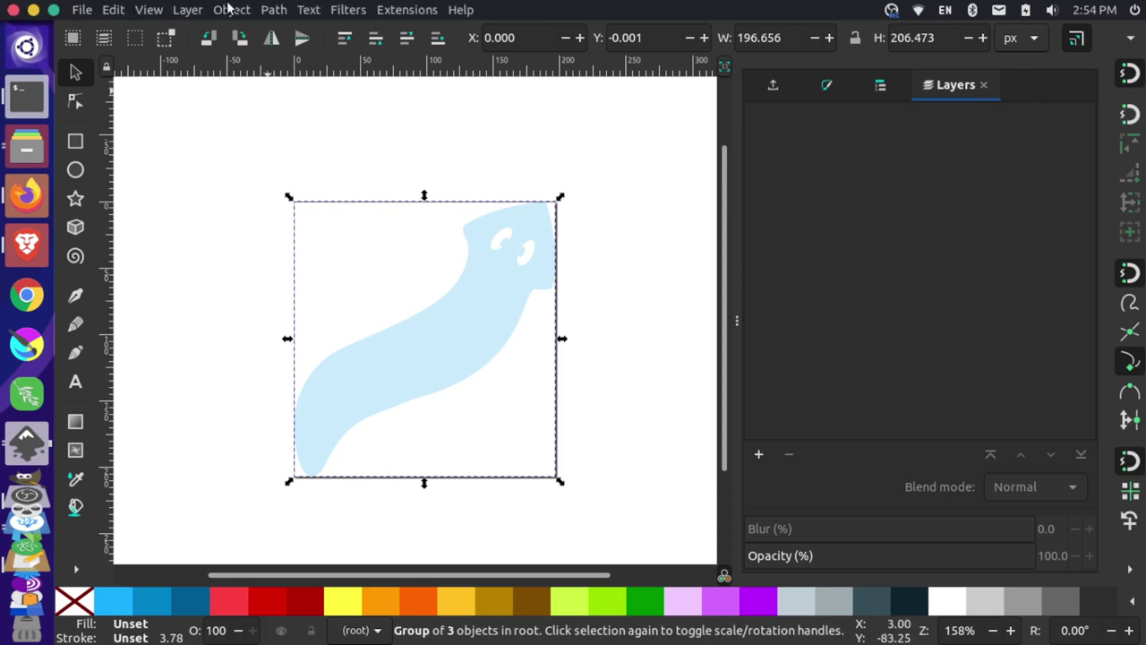
- Flip the planarian group horizontally with Object > Flip Horizontal
left_click(231, 9)
scroll(315, 383, "down", 2)
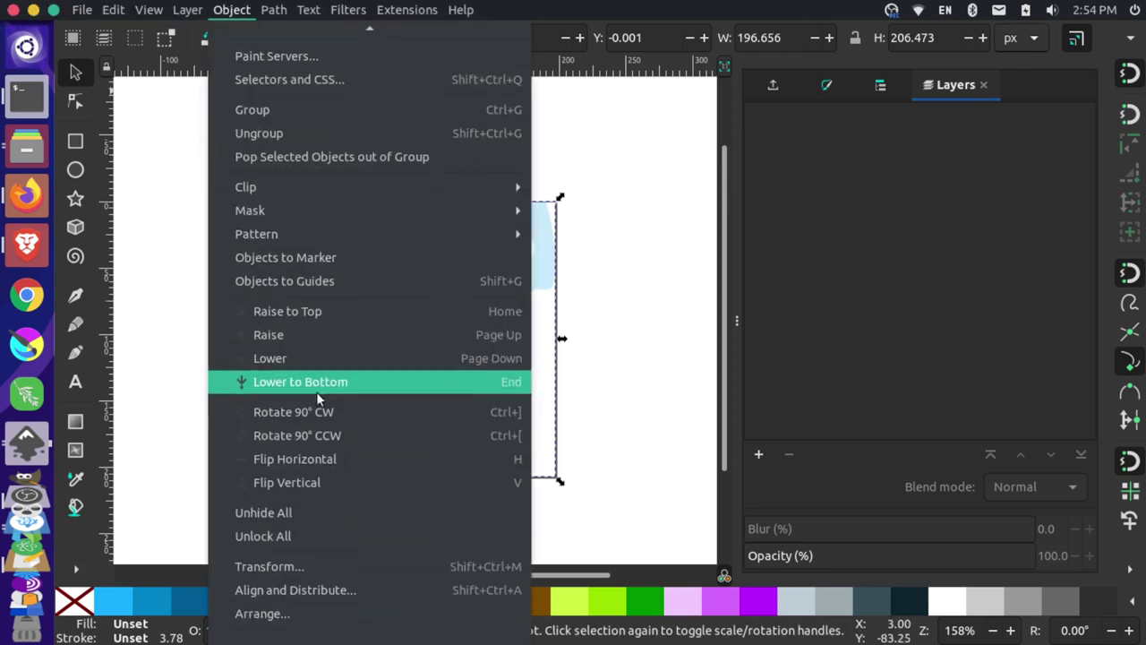
left_click(321, 459)
- Rotate the planarian group about 88° clockwise so its head points to the upper right
left_click(618, 366)
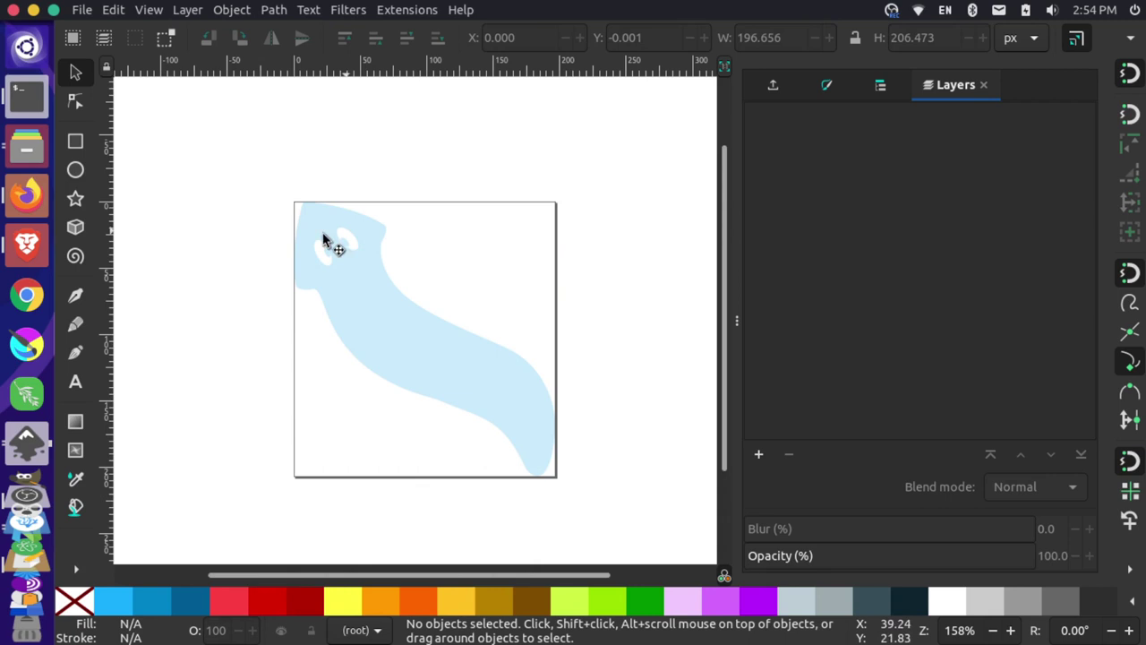
left_click(349, 296)
left_click(349, 285)
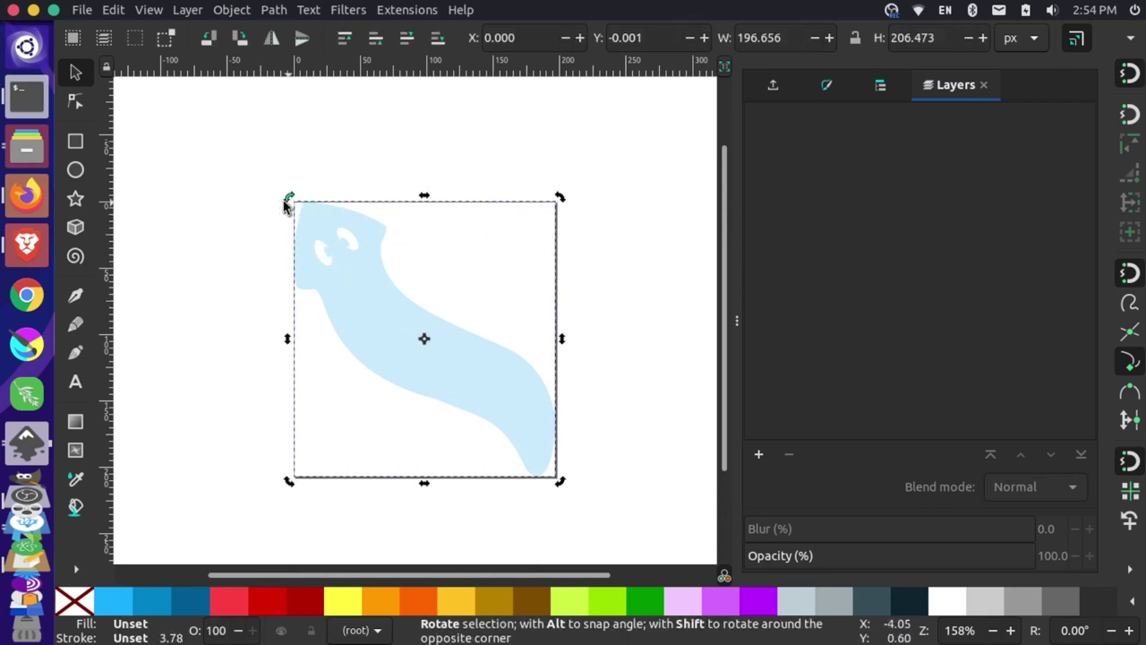
left_click_drag(289, 198, 529, 220)
left_click(600, 267)
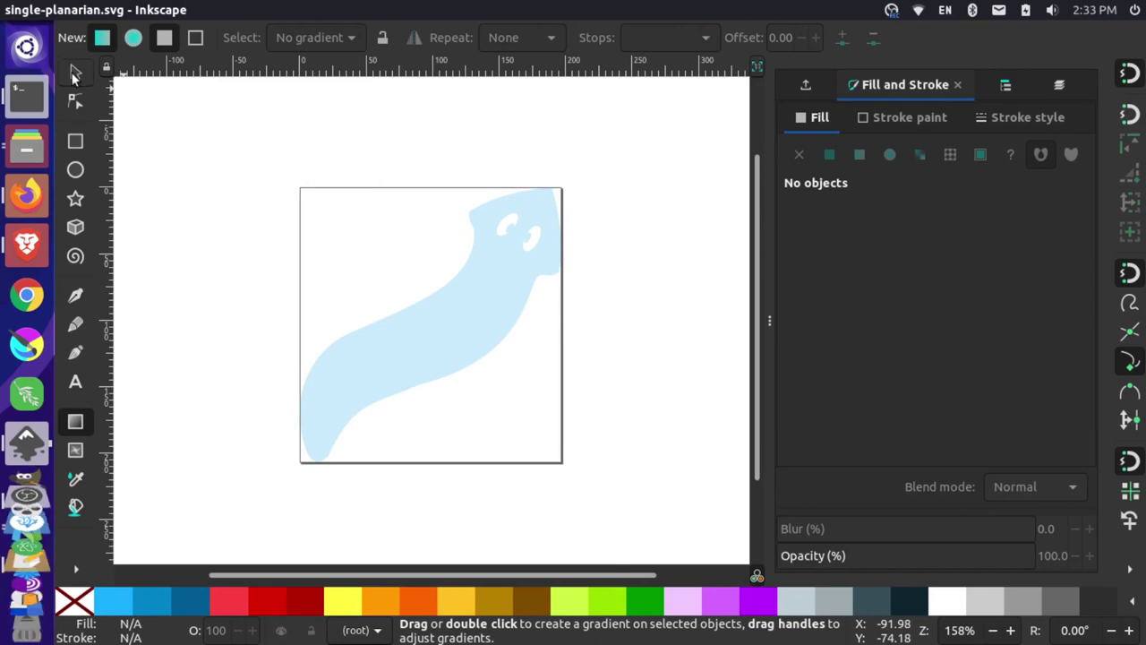
- Return to the Selector tool
left_click(75, 72)
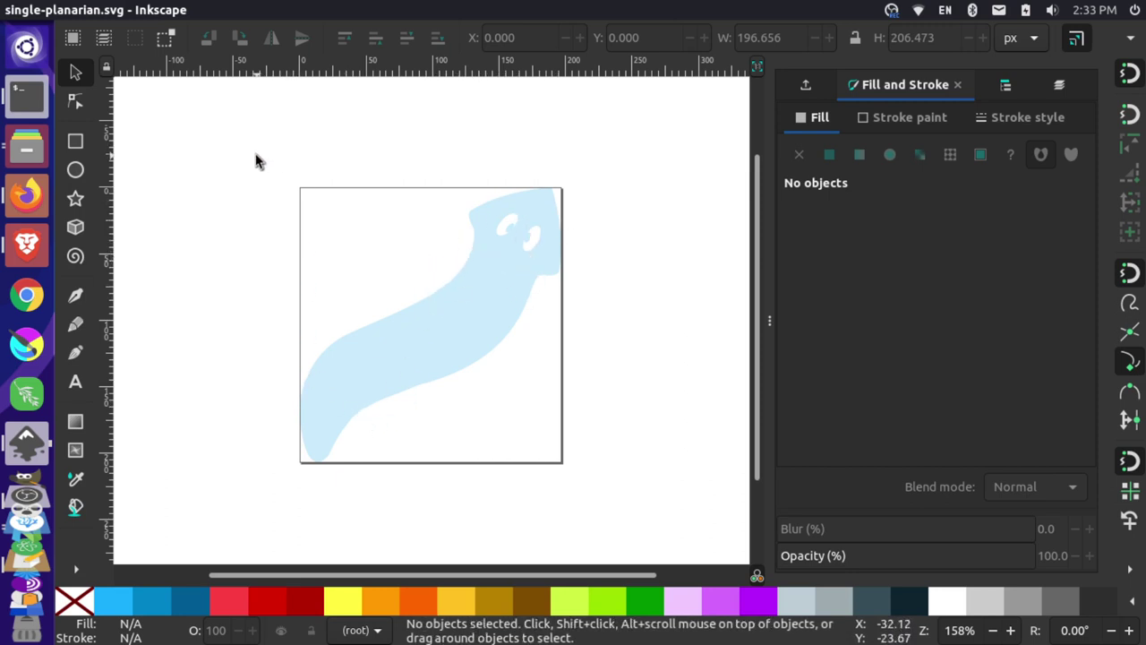
mouse_move(255, 162)
left_mouse_down()
mouse_move(358, 195)
mouse_move(624, 508)
left_mouse_up()
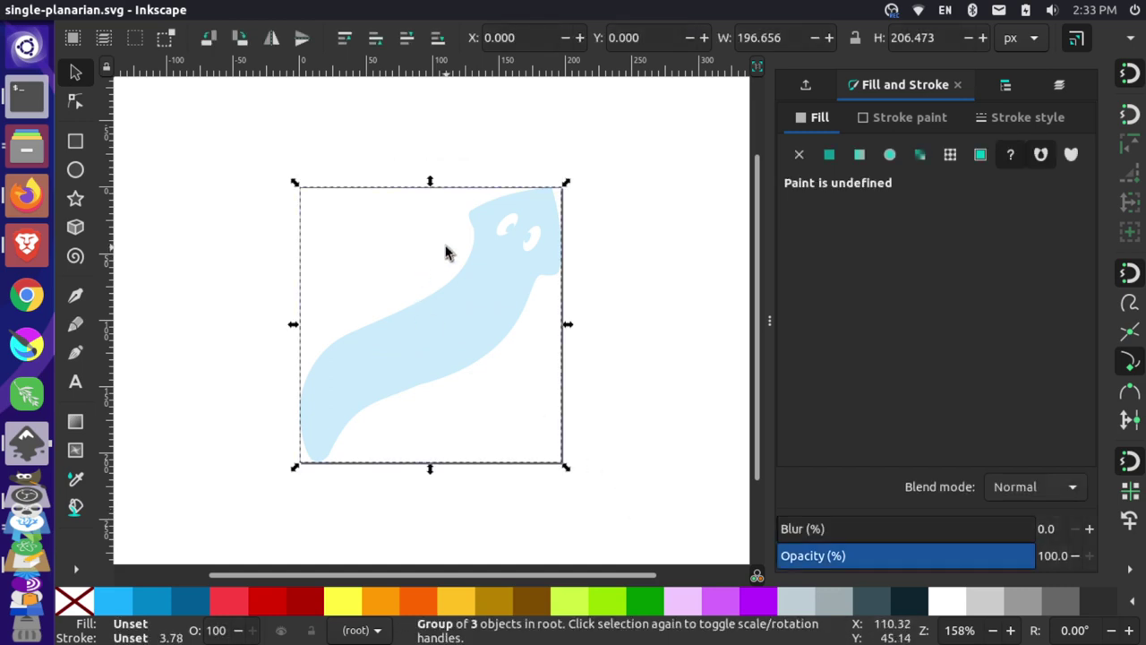
left_click(230, 9)
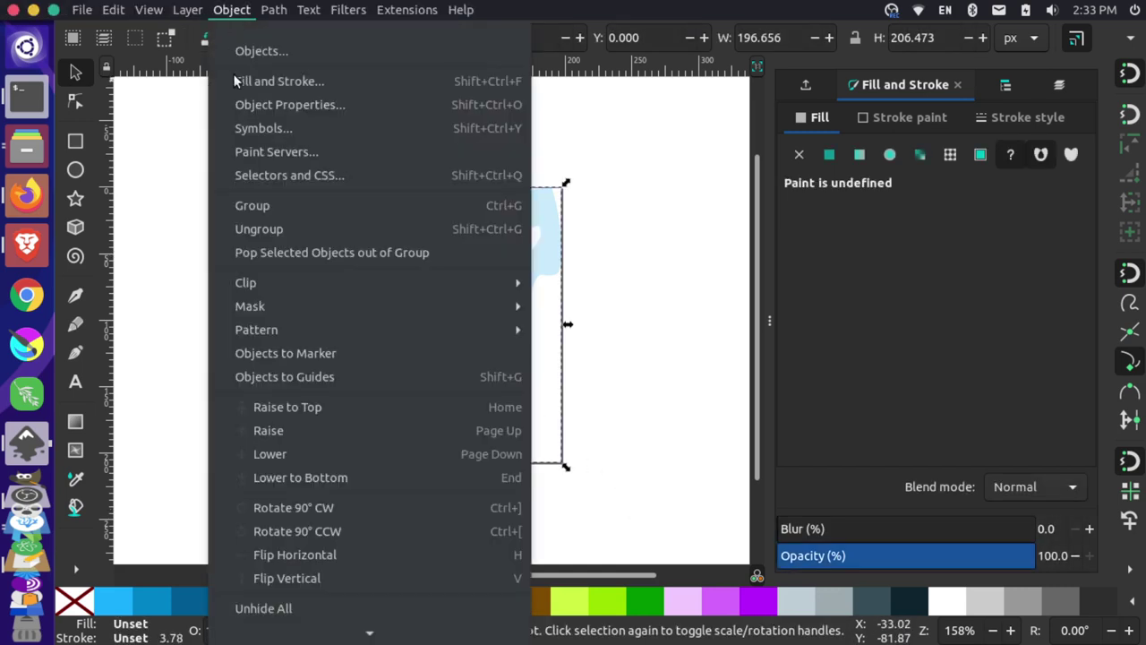
scroll(344, 399, "down", 2)
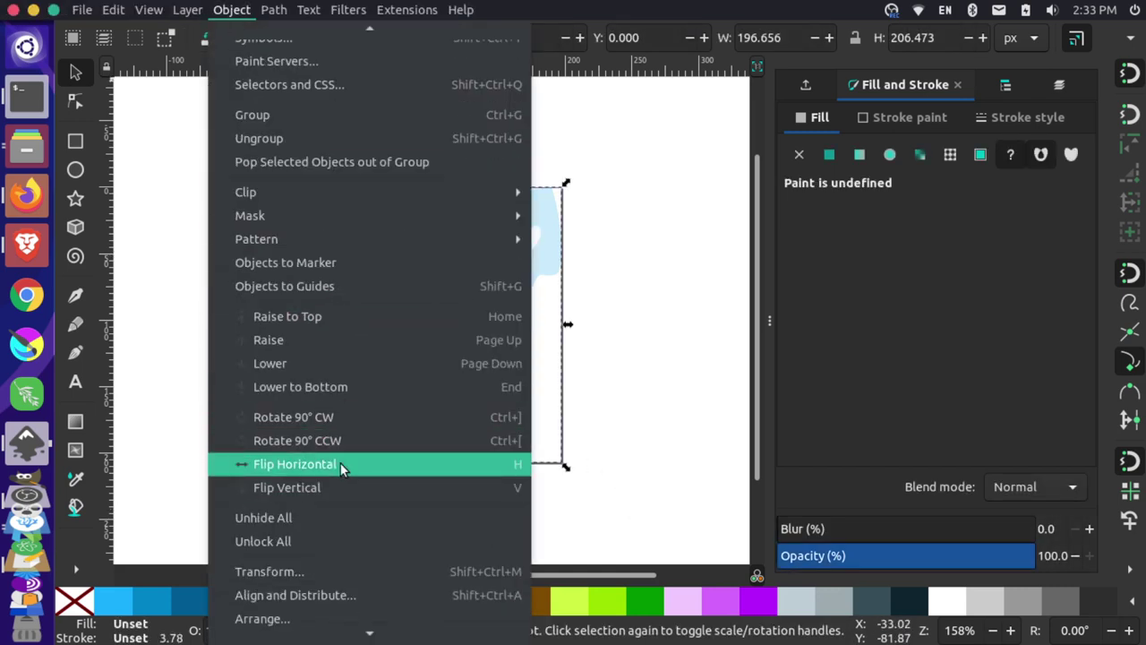
left_click(340, 464)
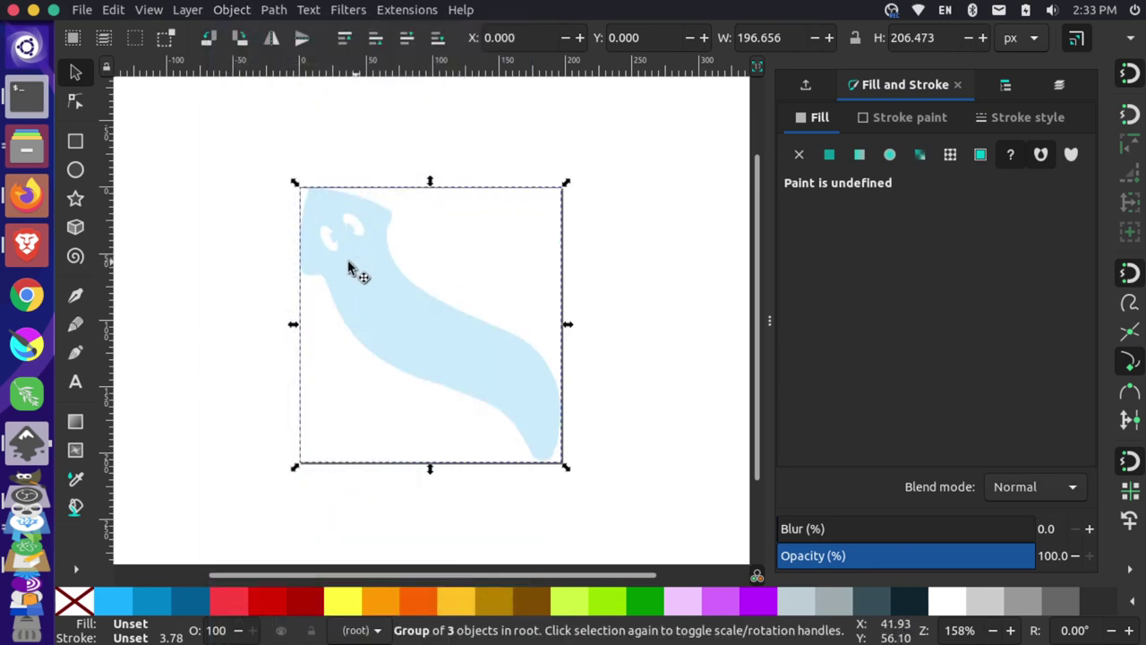
key("ctrl+z")
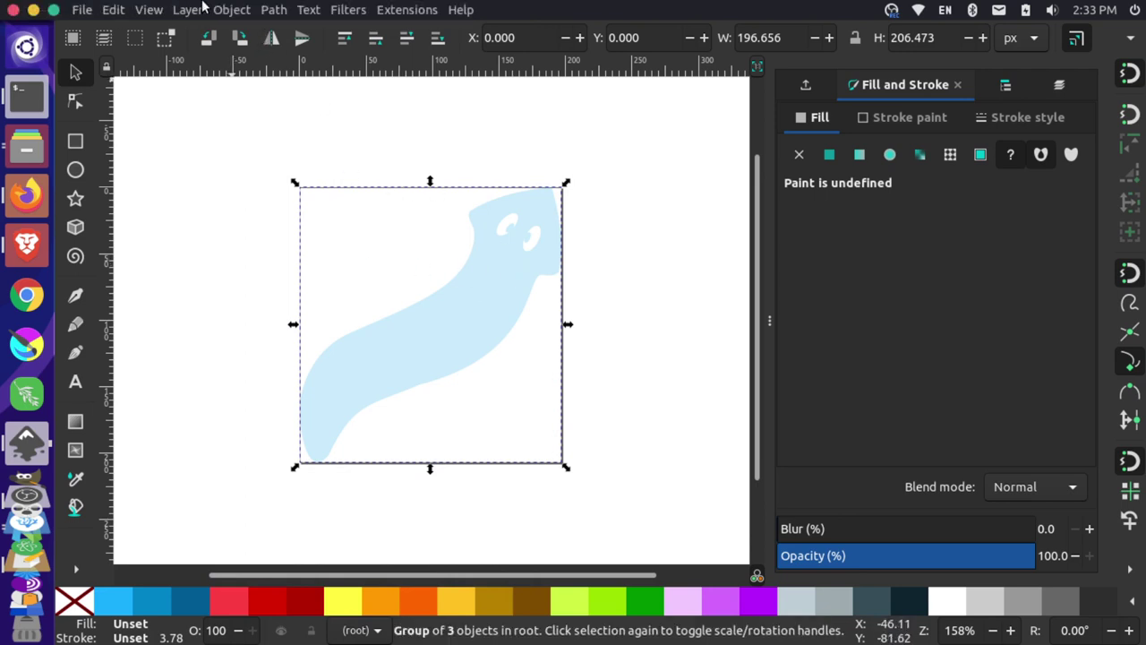
left_click(231, 10)
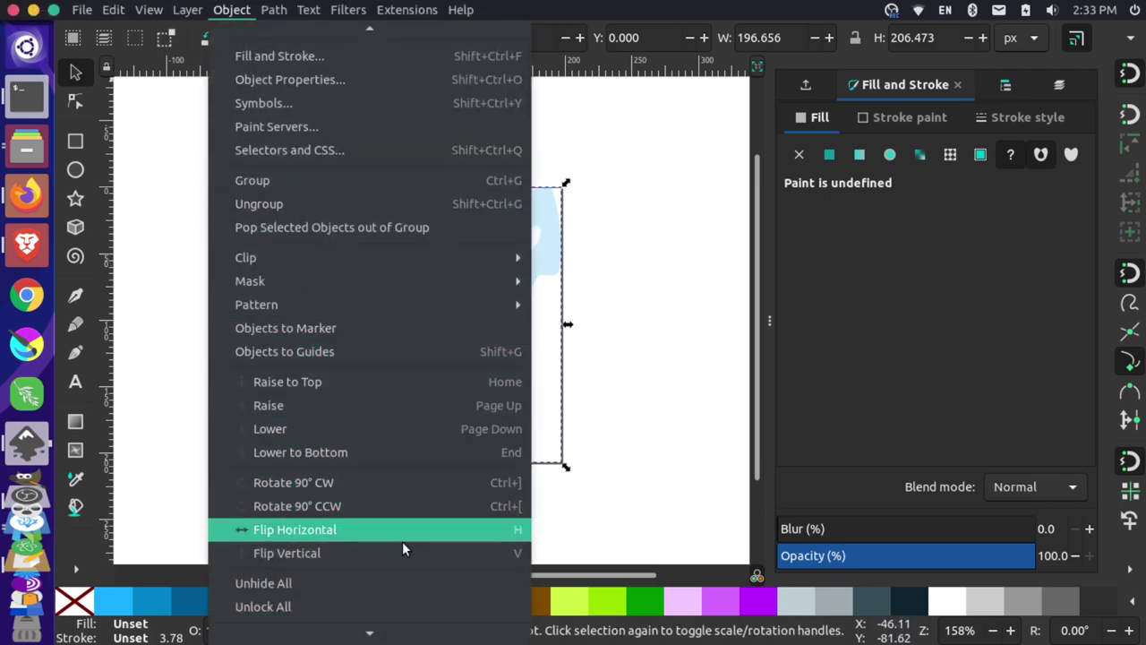
left_click(402, 622)
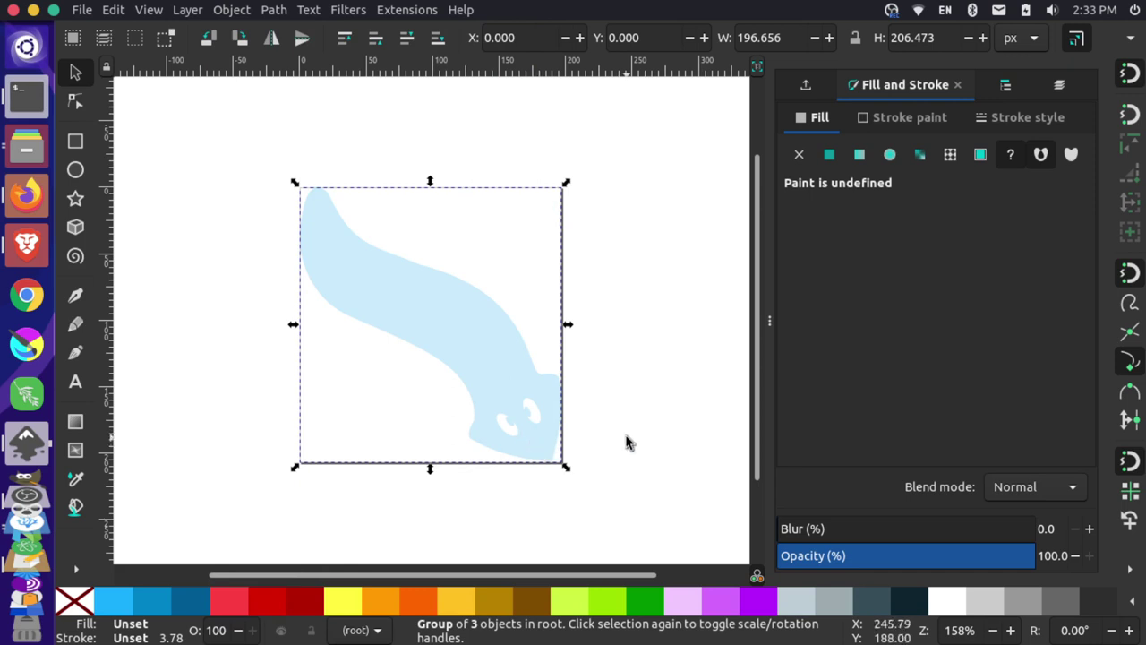
key("v")
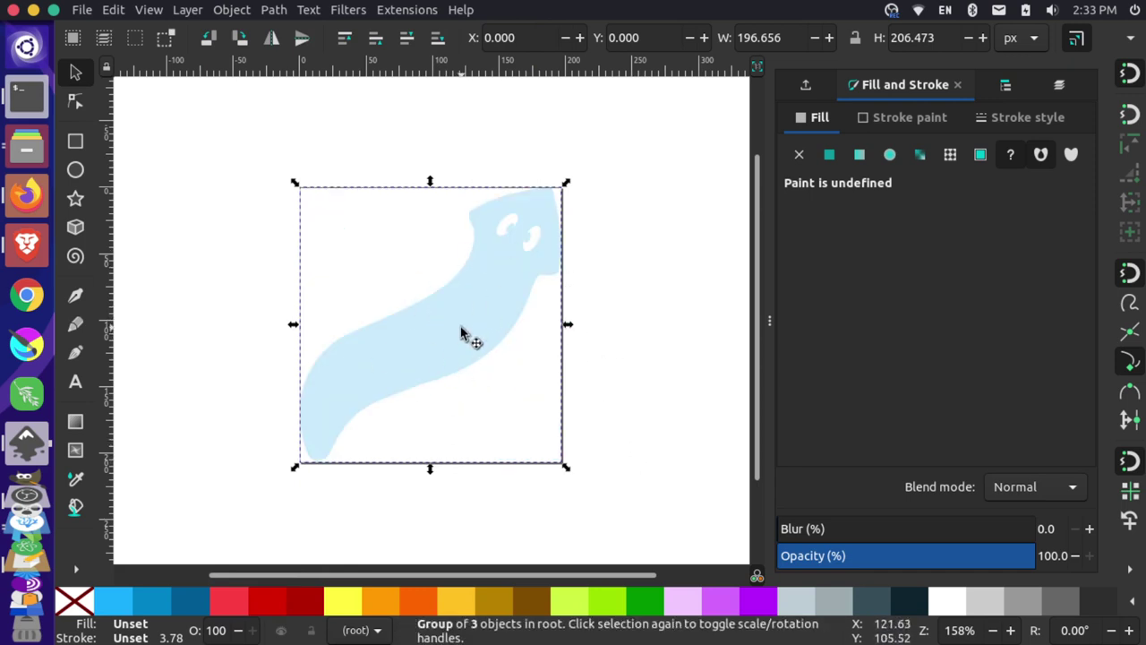
- Add a Mirror symmetry path effect to the planarian group from Path Effects
left_click(272, 11)
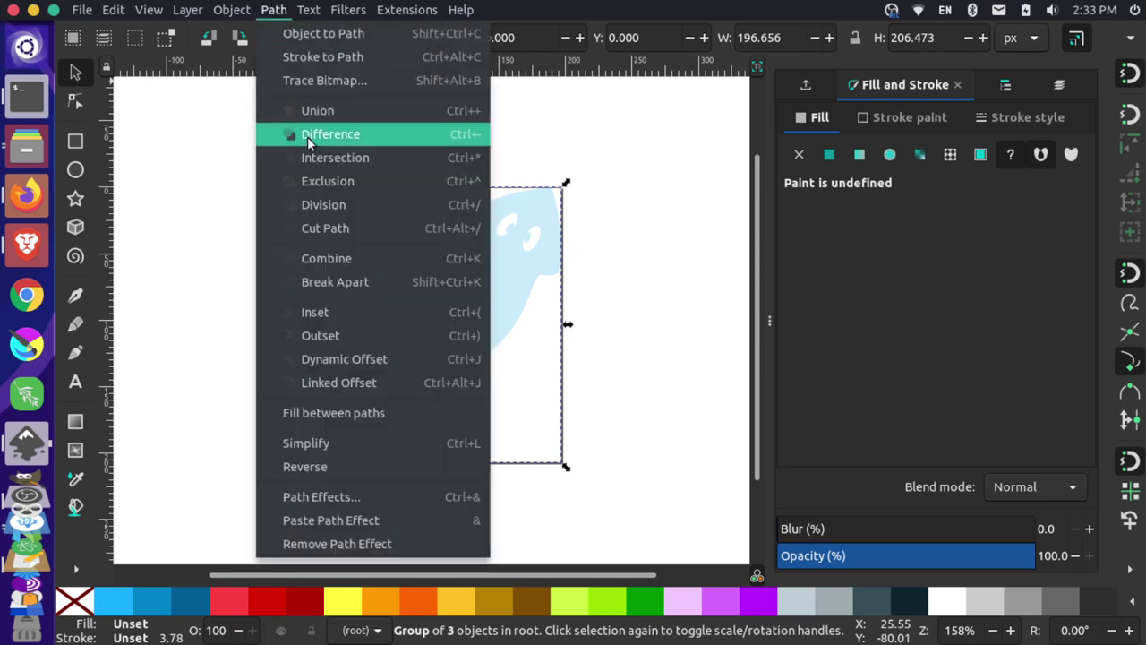
left_click(332, 496)
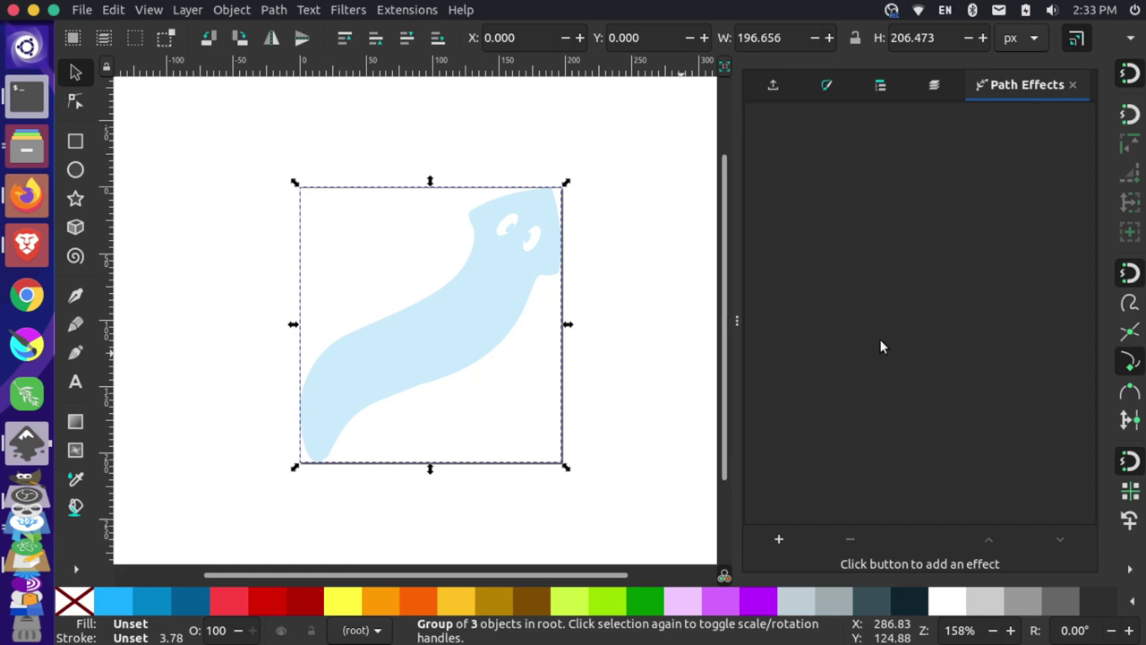
left_click(776, 542)
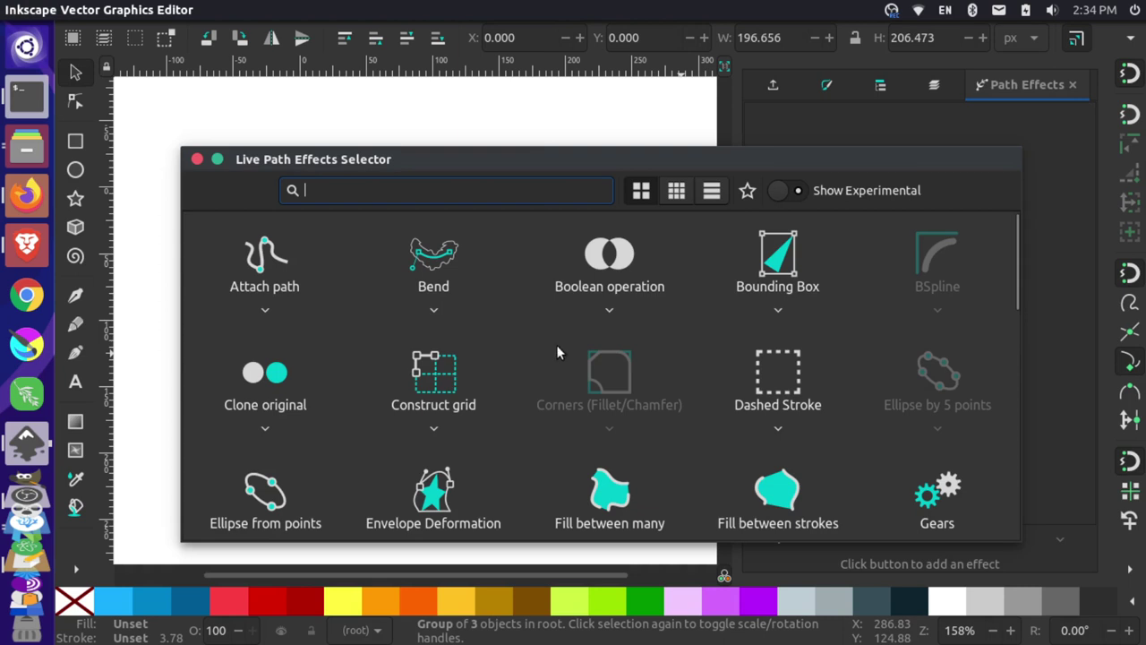
scroll(609, 403, "down", 5)
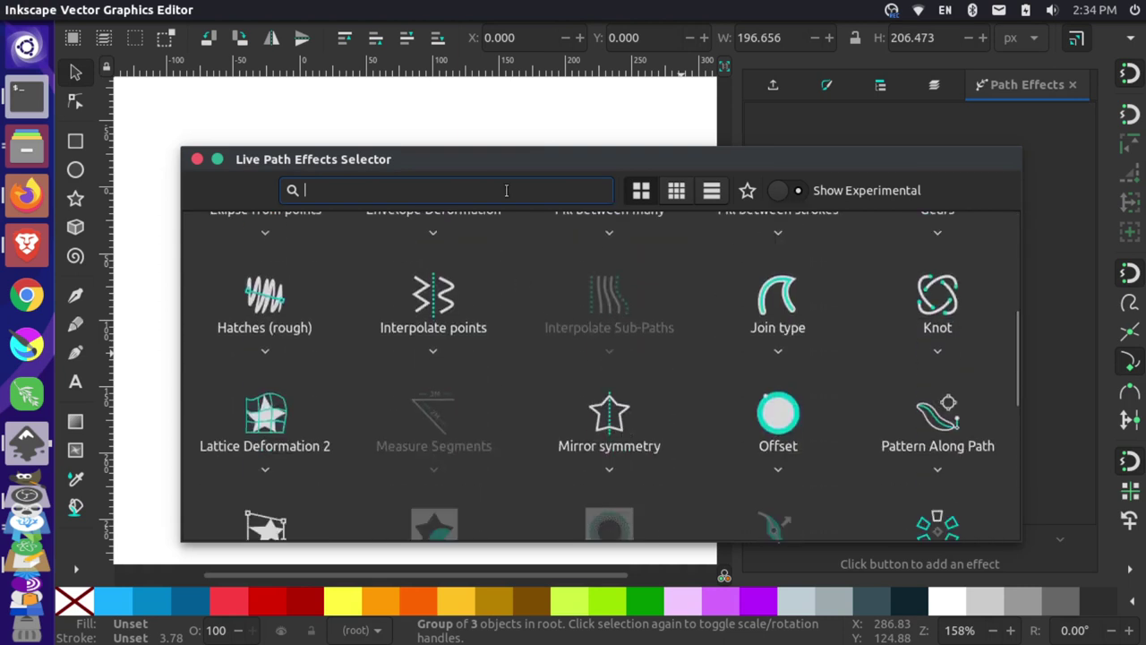
type("mirr")
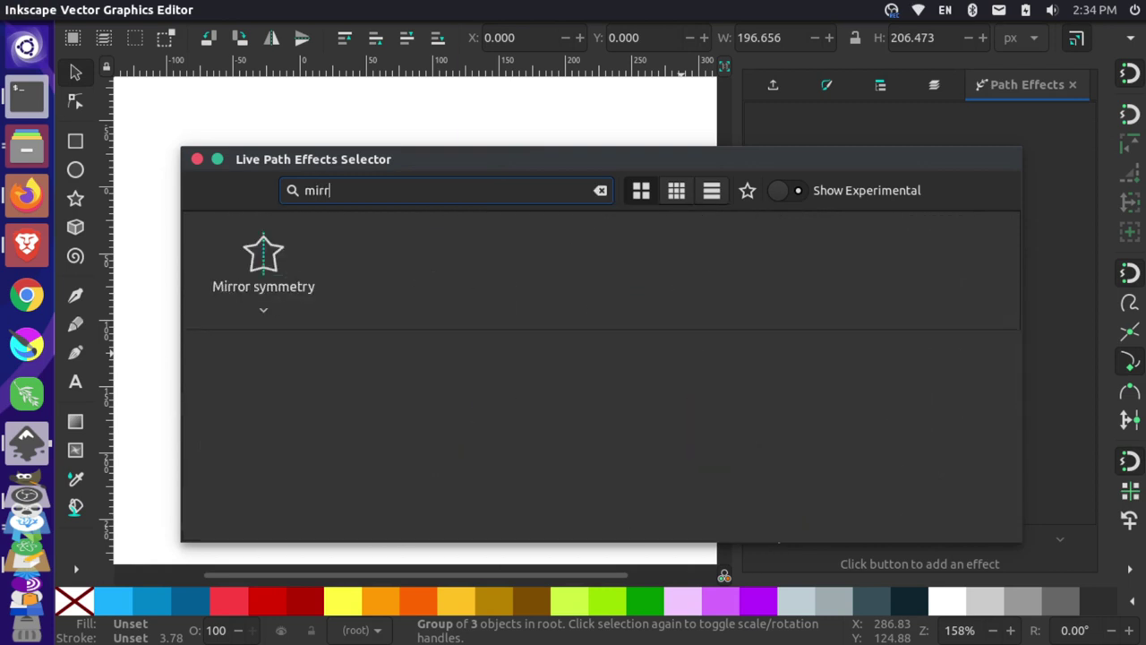
left_click(266, 271)
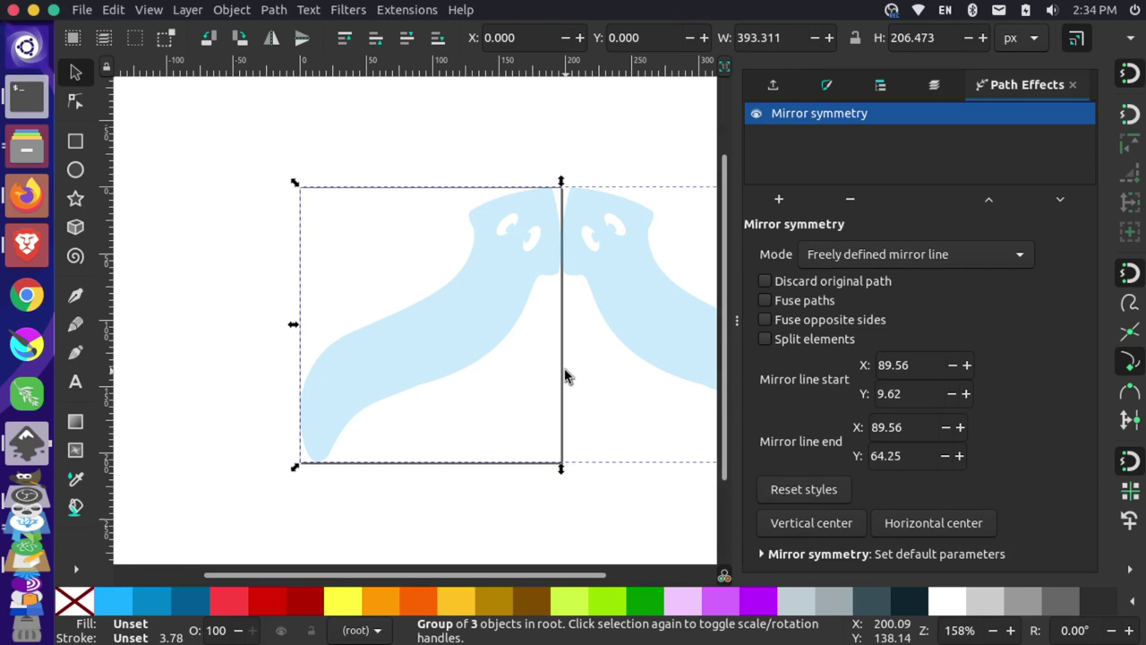
- Scroll the canvas right to show the planarian and its mirrored copy
scroll(488, 374, "right", 4)
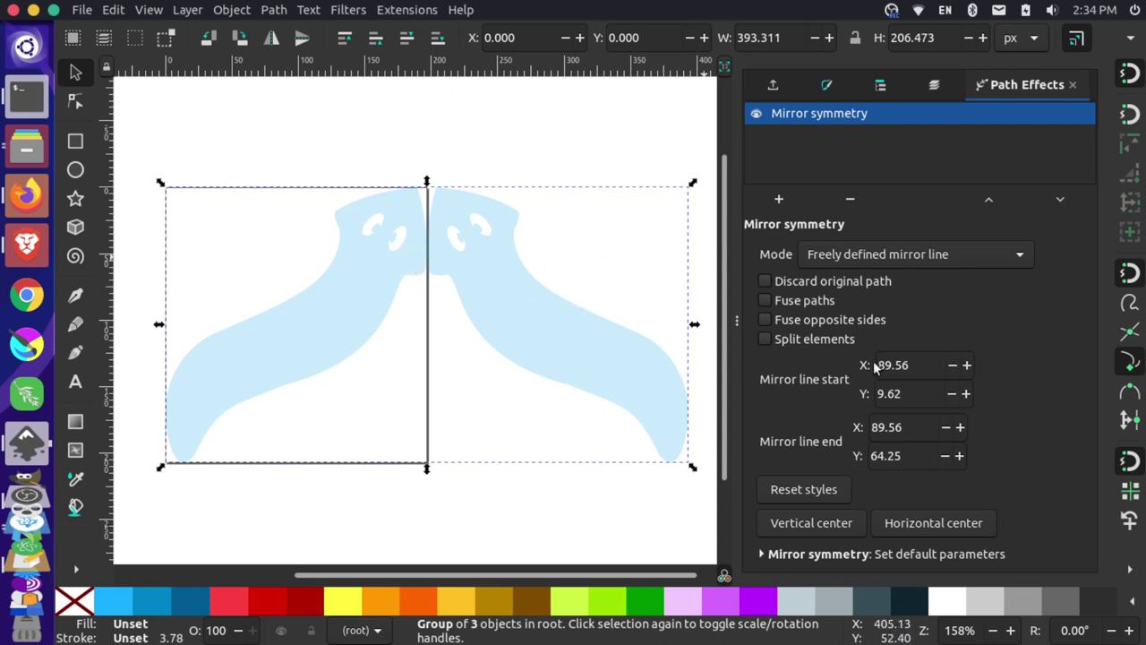
- Lower the Mirror line start X step by step to 73.16
left_click(952, 365)
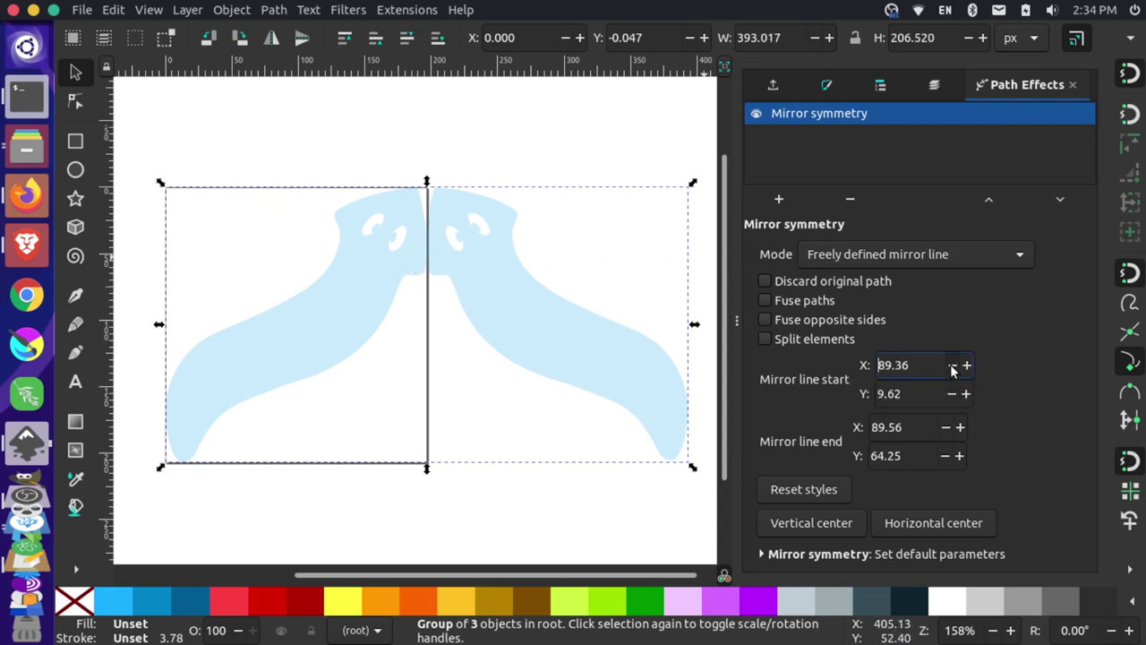
left_click(952, 365)
left_click(952, 365)
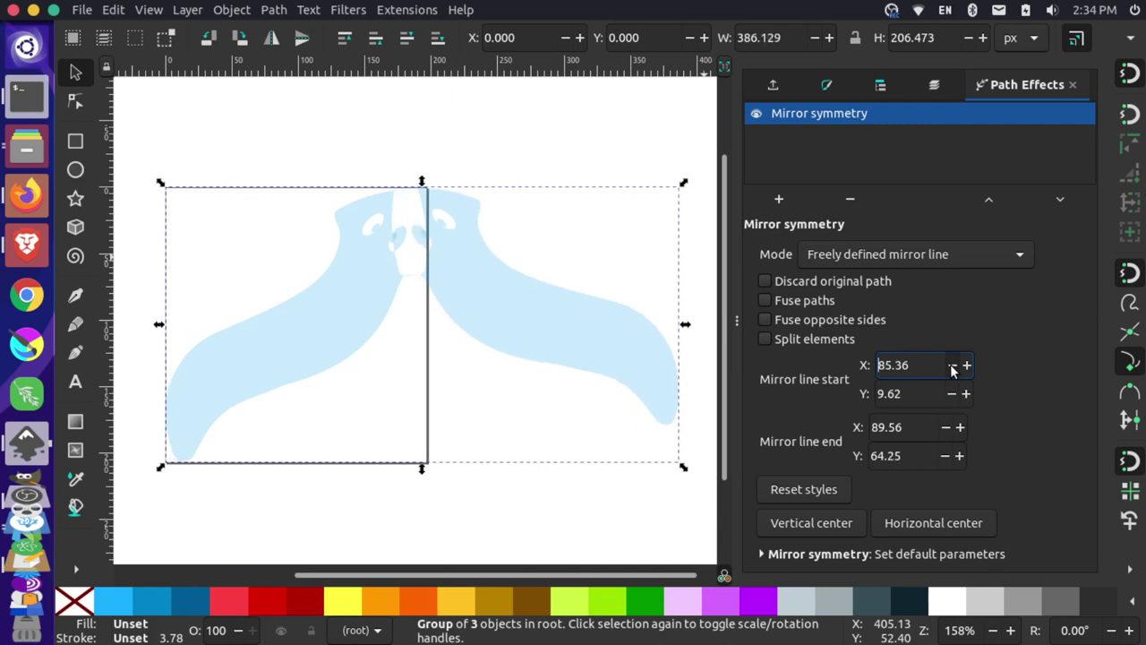
left_click(951, 365)
left_click(952, 366)
left_click(951, 366)
left_click(952, 365)
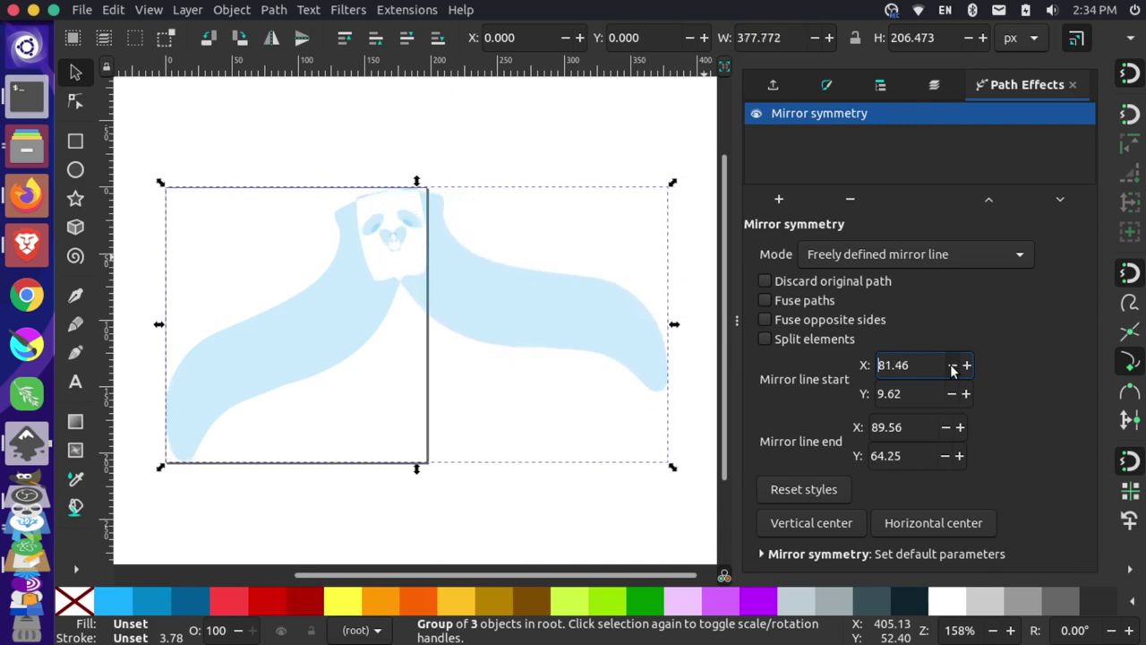
left_click(952, 366)
left_click(952, 365)
left_click(952, 366)
left_click(952, 365)
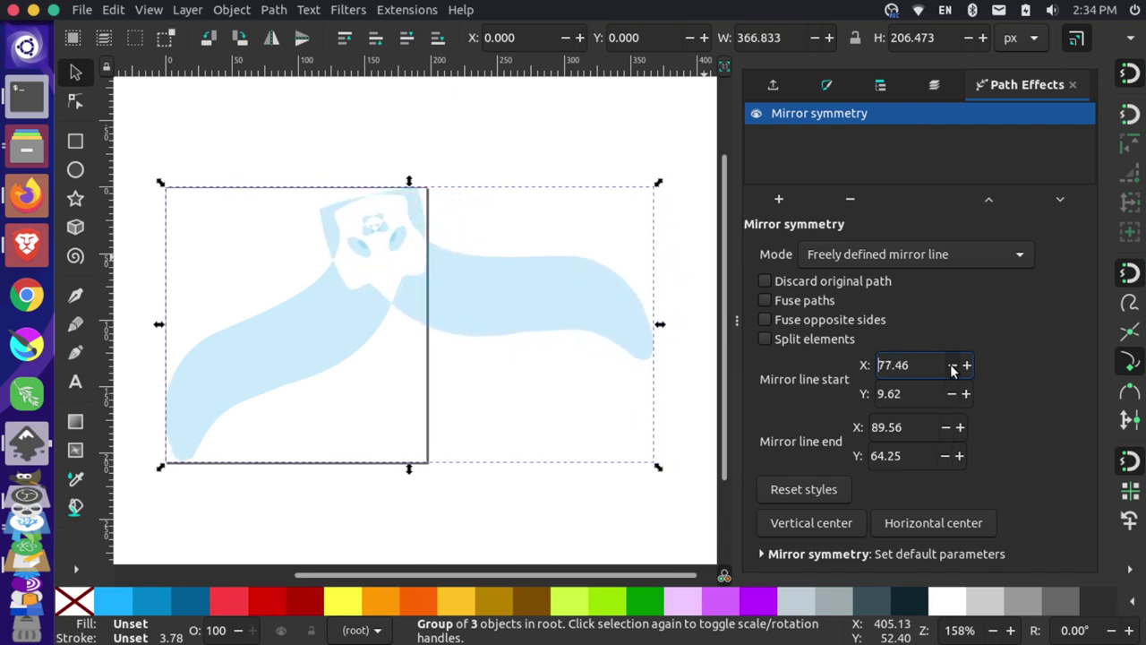
left_click(952, 365)
left_click(952, 365)
left_click(952, 365)
left_click(952, 365)
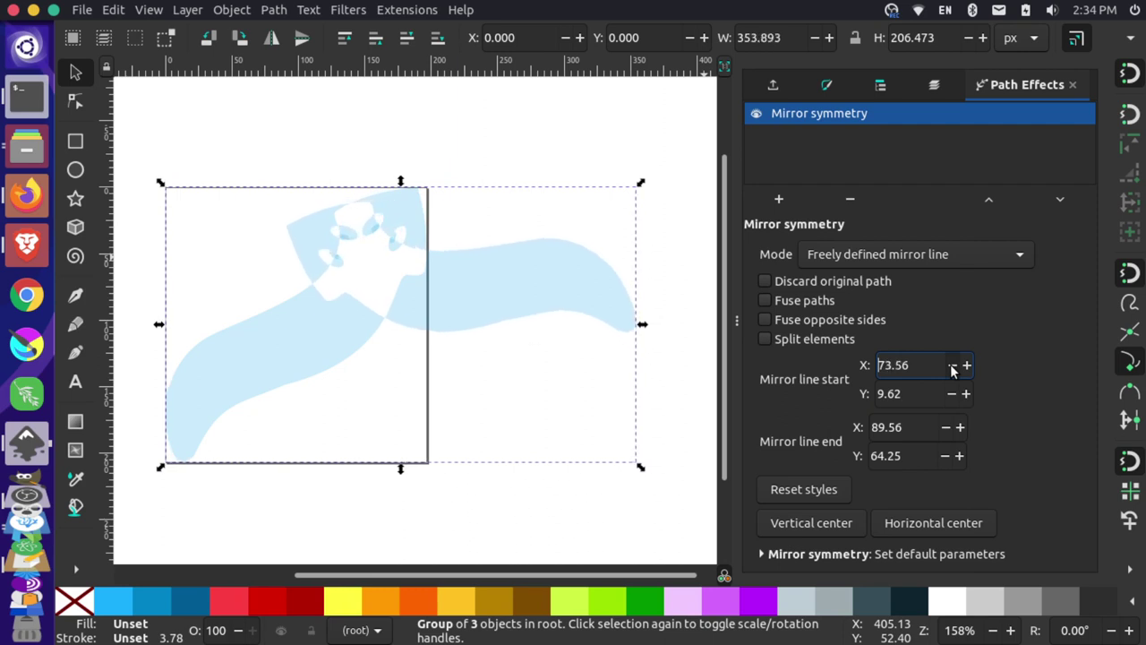
left_click(951, 366)
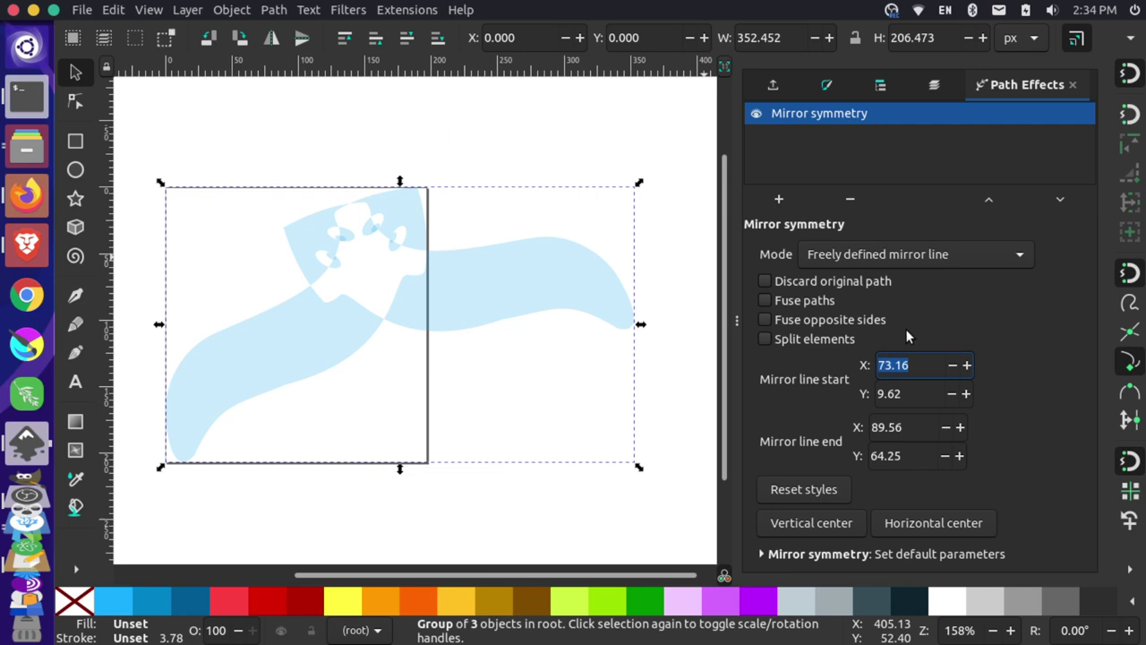
- Set the mirror line start X to 20 and raise start Y from 9.62 to 10.72
type("20")
key("Return")
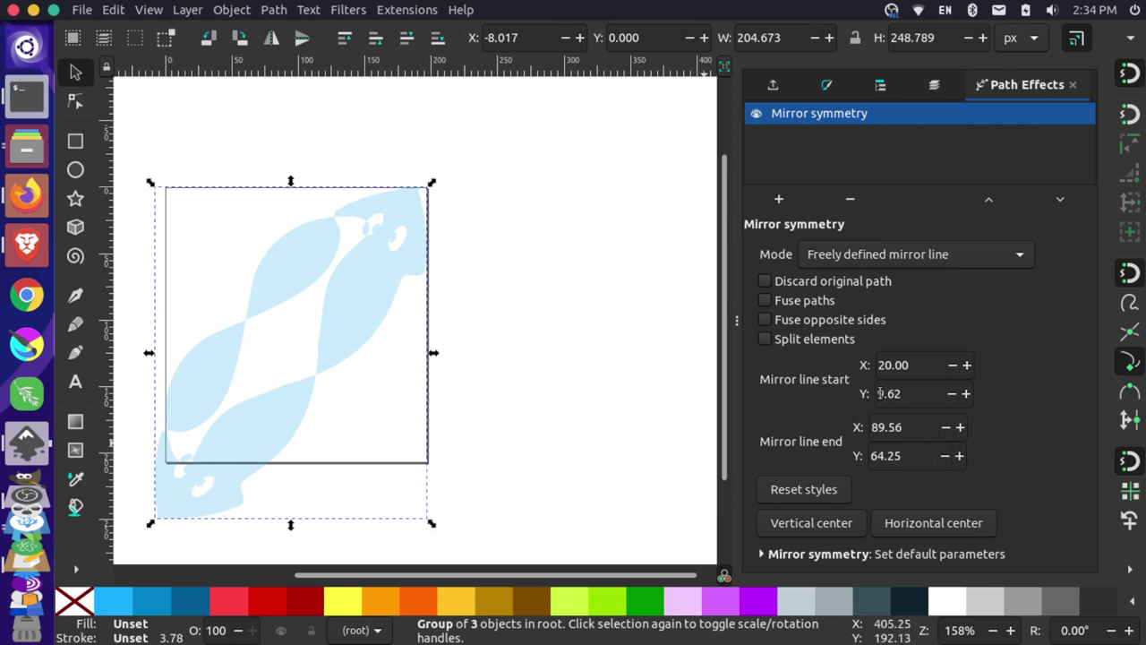
left_click(967, 394)
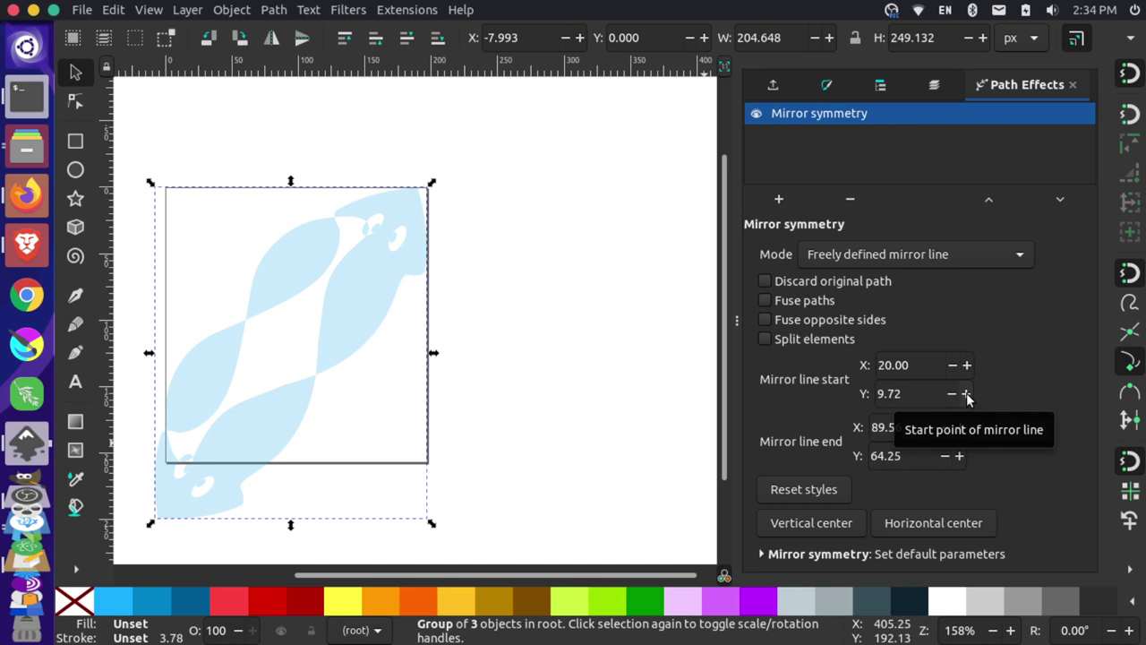
left_click(967, 394)
left_click(967, 394)
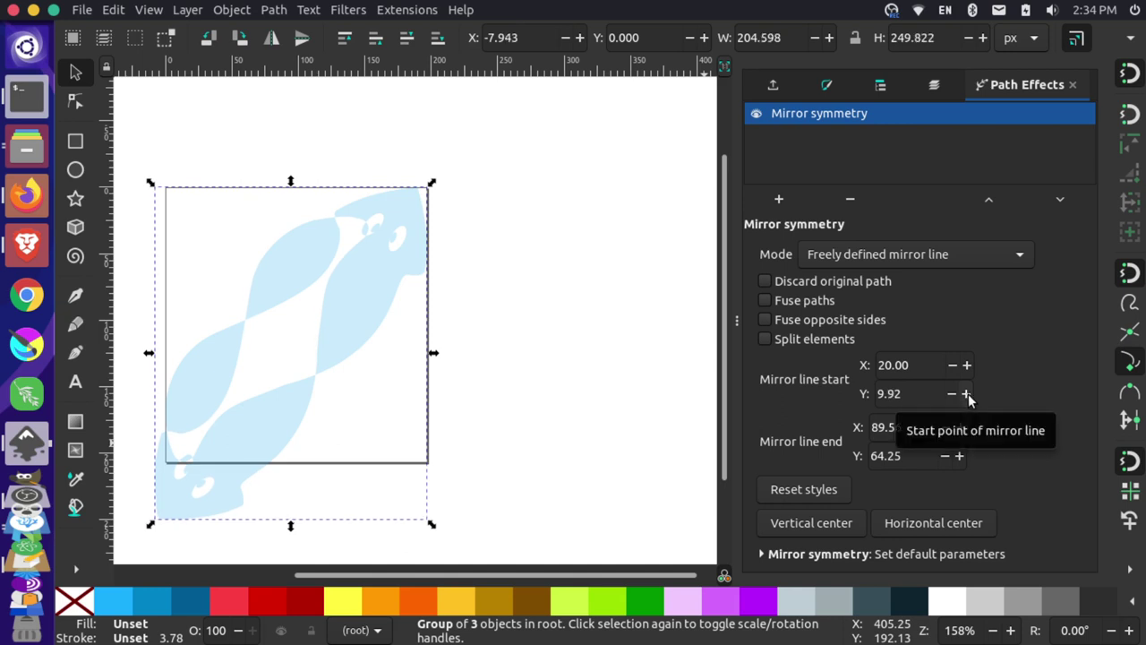
double_click(967, 393)
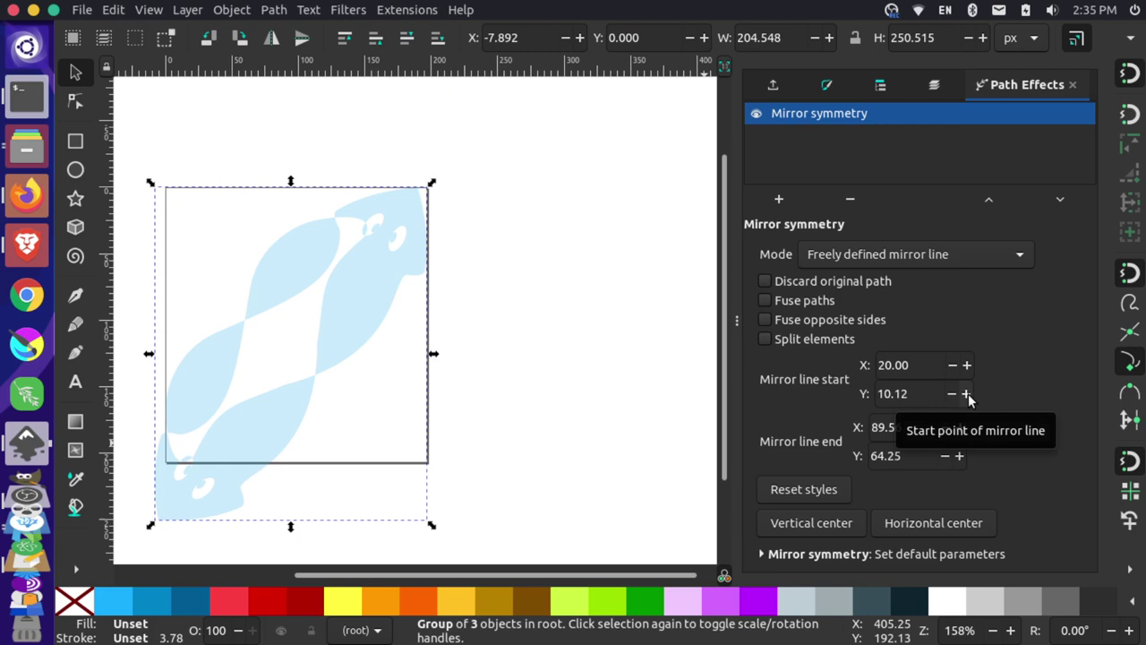
double_click(967, 394)
double_click(967, 394)
double_click(967, 394)
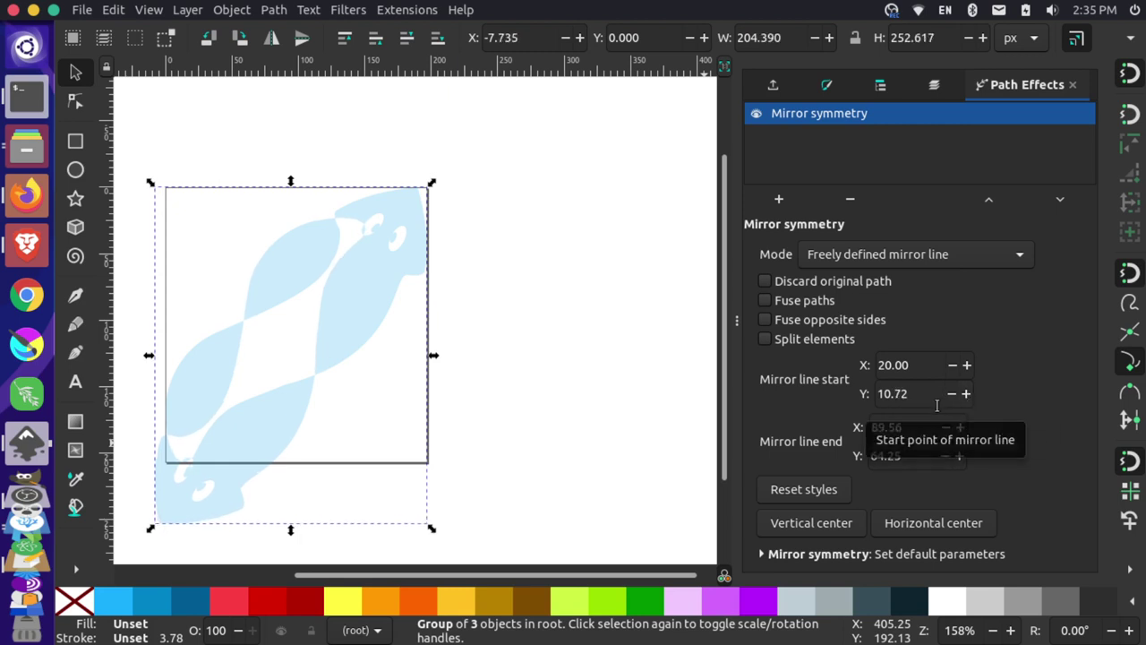
left_click(880, 394)
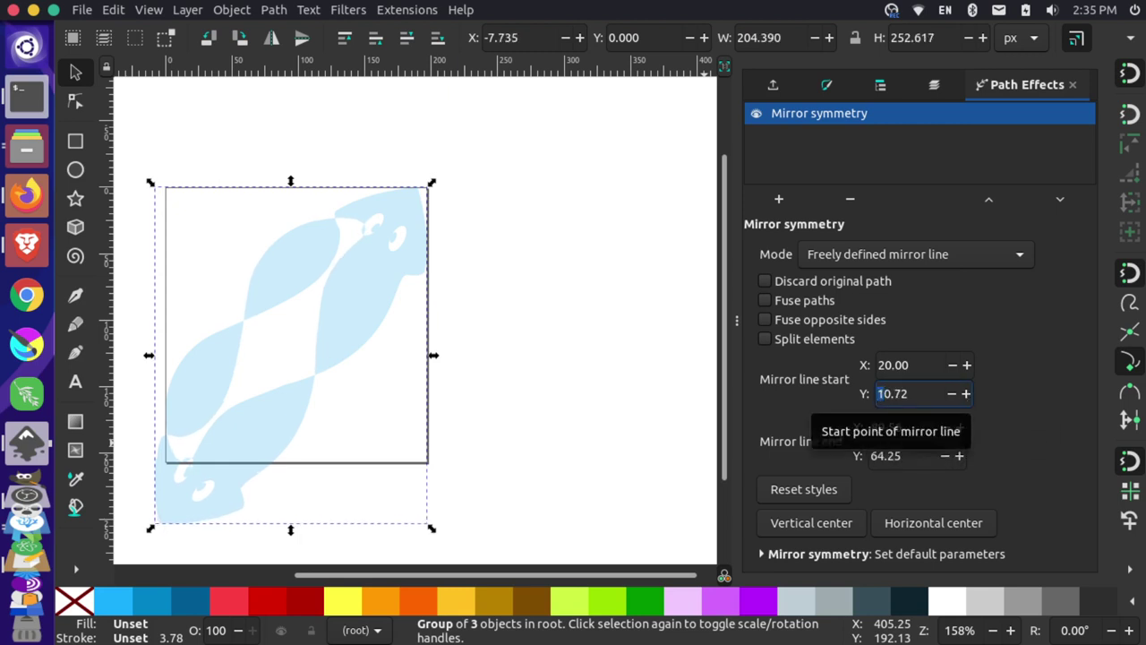
- Raise the mirror line start Y through 20.72 and 50.72 to 70.72
type("2")
key("Return")
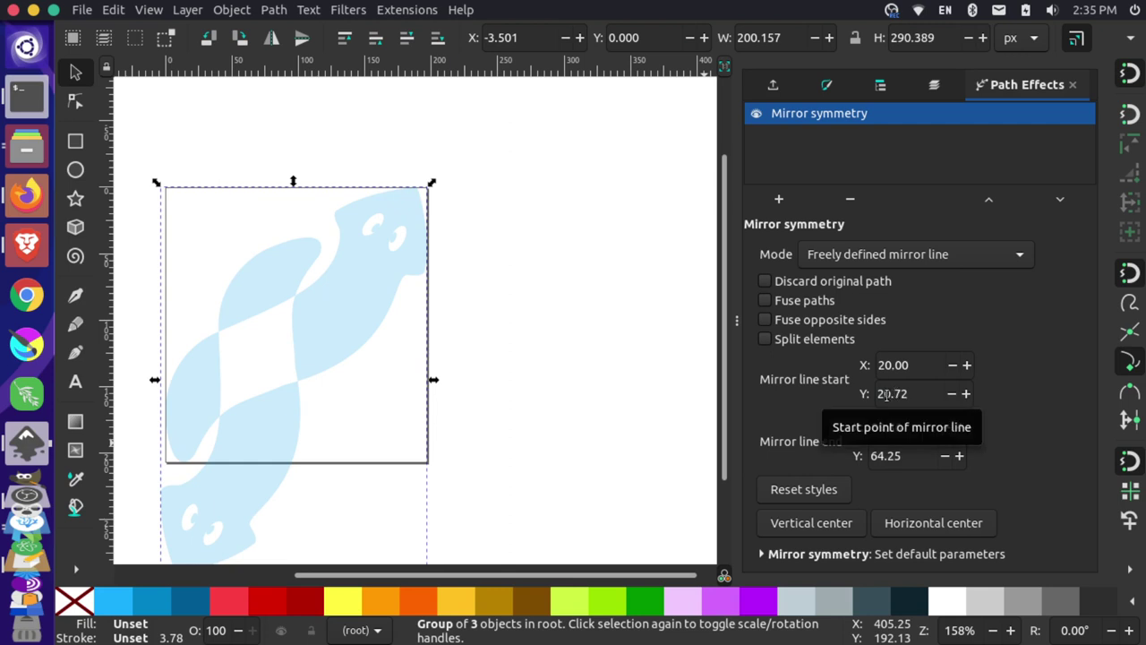
key("BackSpace")
type("5")
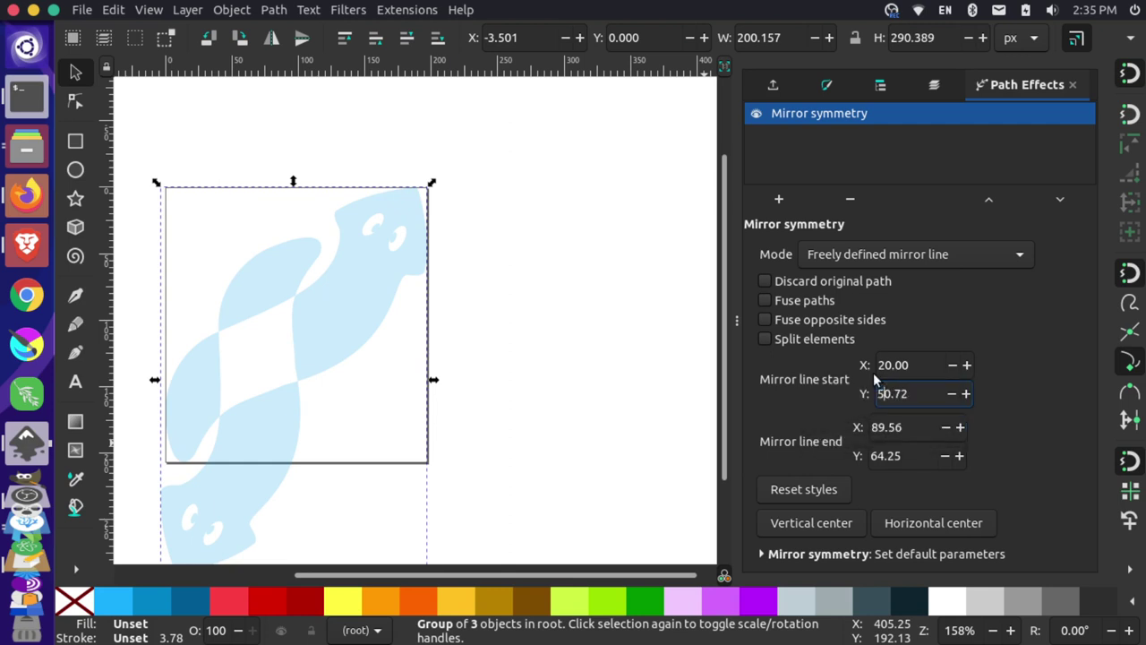
key("Return")
scroll(605, 377, "down", 3)
scroll(604, 377, "down", 2)
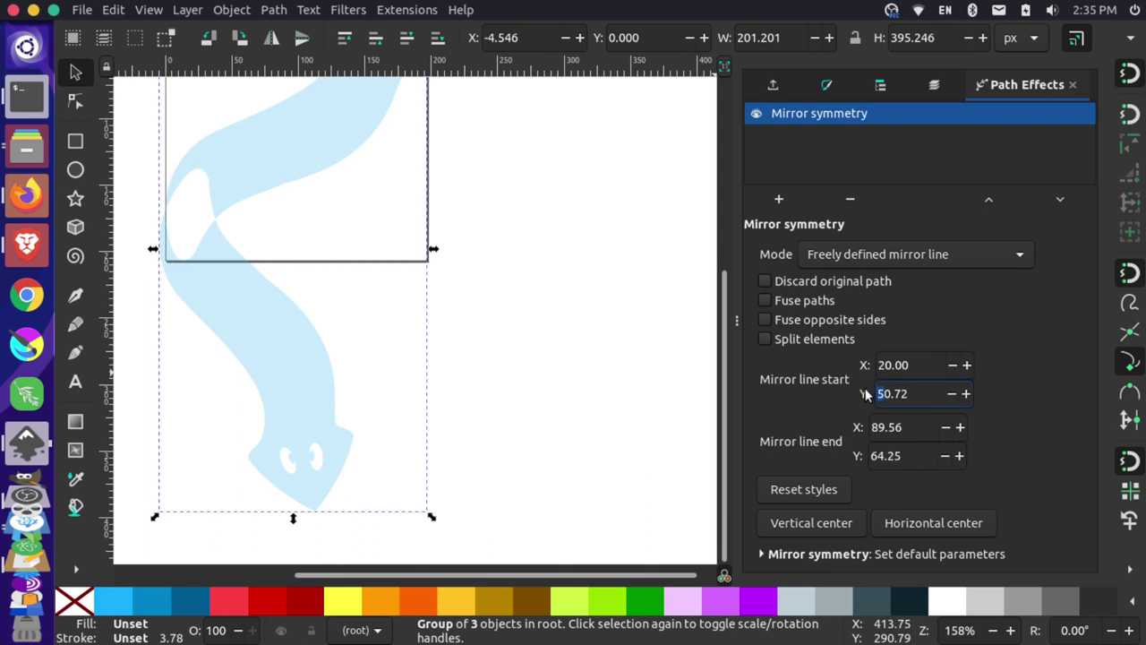
key("Return")
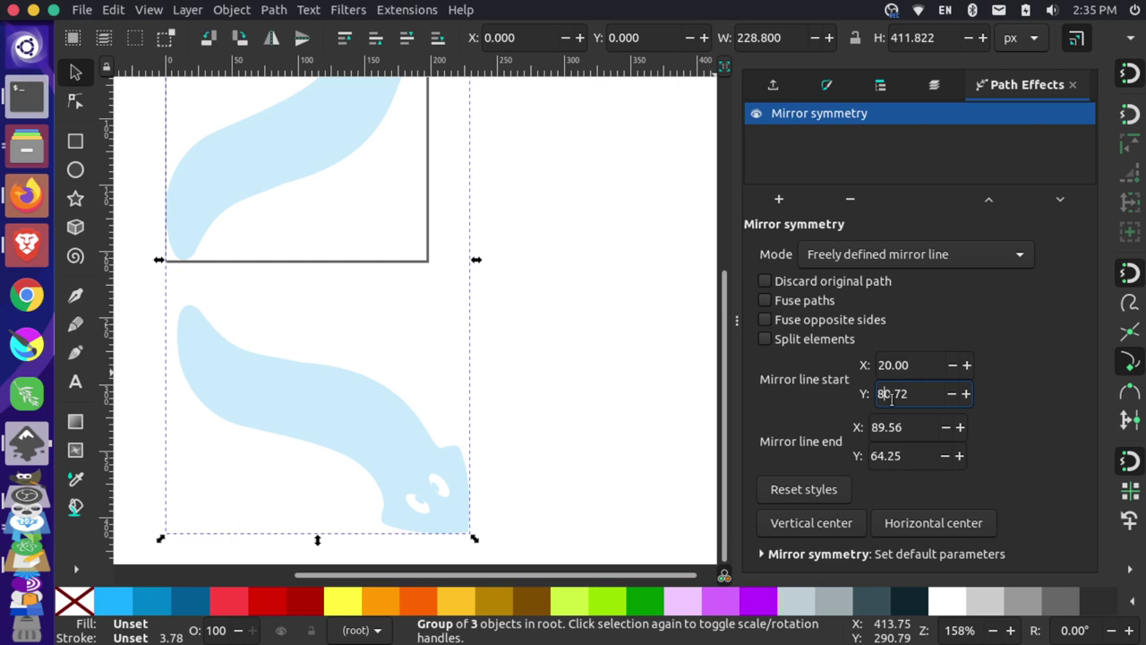
- Continue raising start Y through 80.72, 110.72 and 140 to 150
type("8")
key("Return")
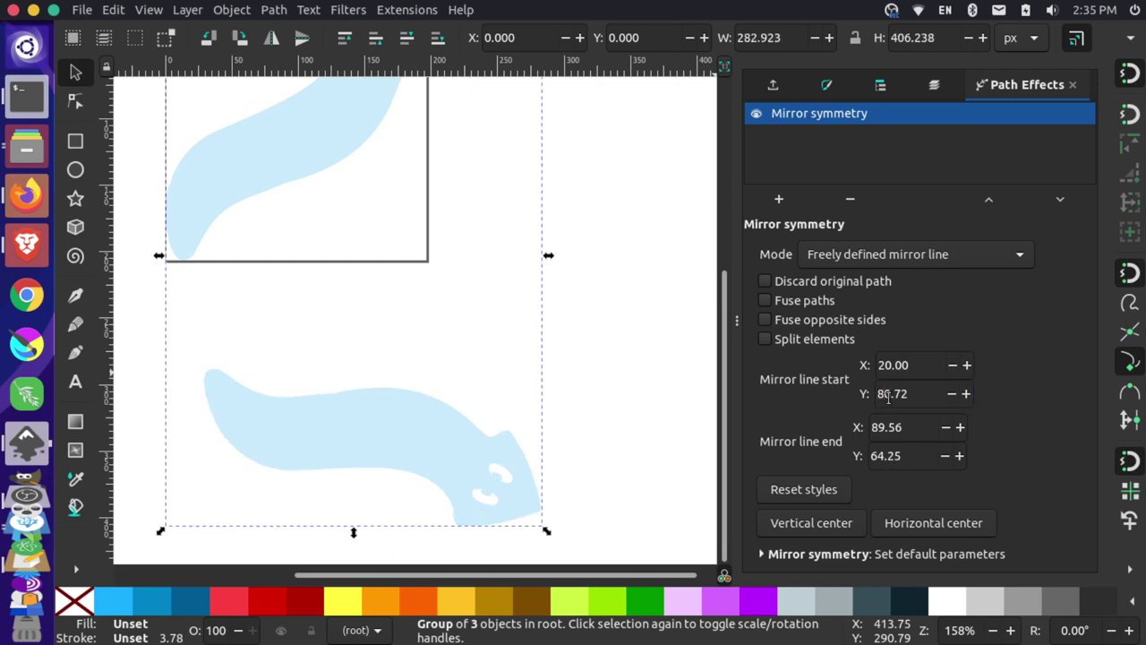
type("11")
key("Return")
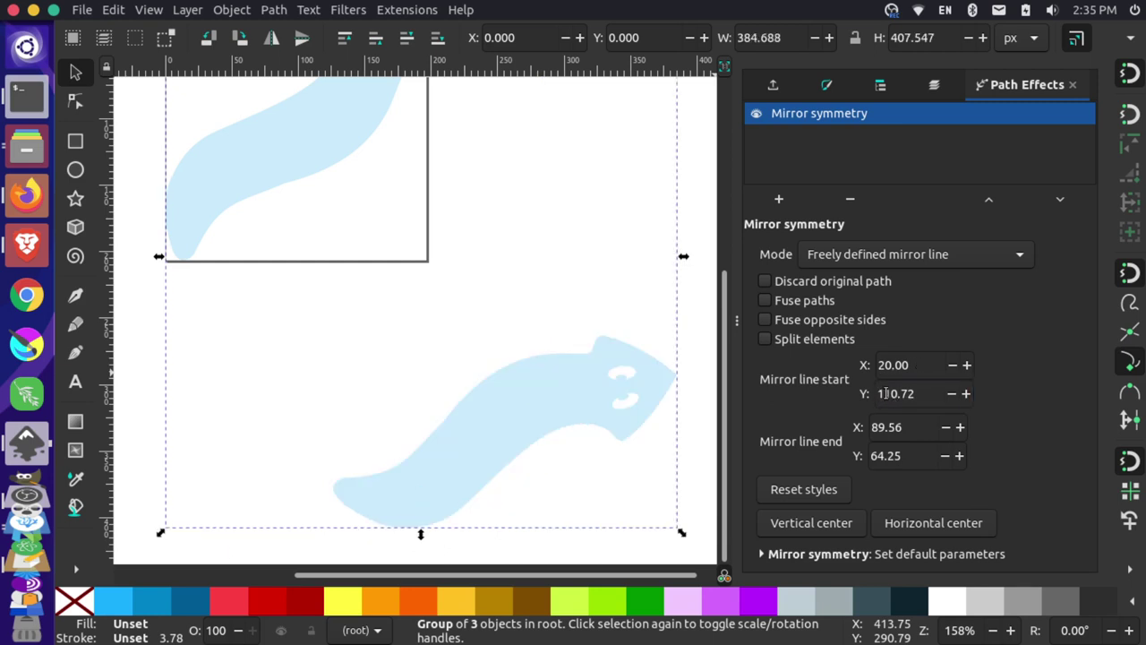
type("140")
key("Return")
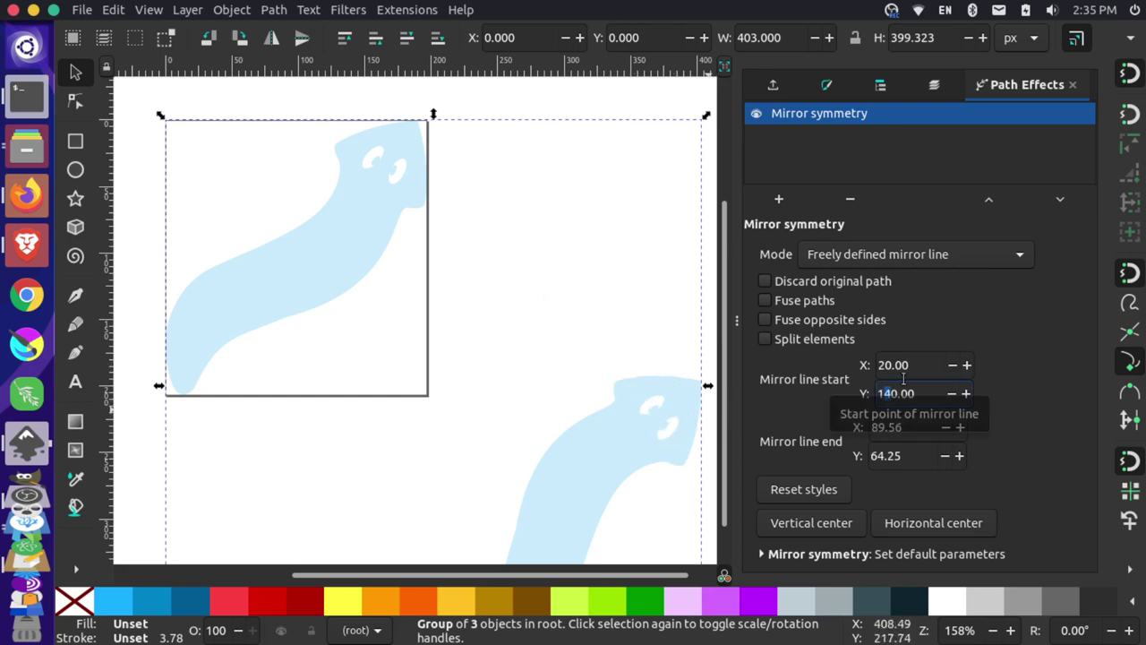
type("5")
key("Return")
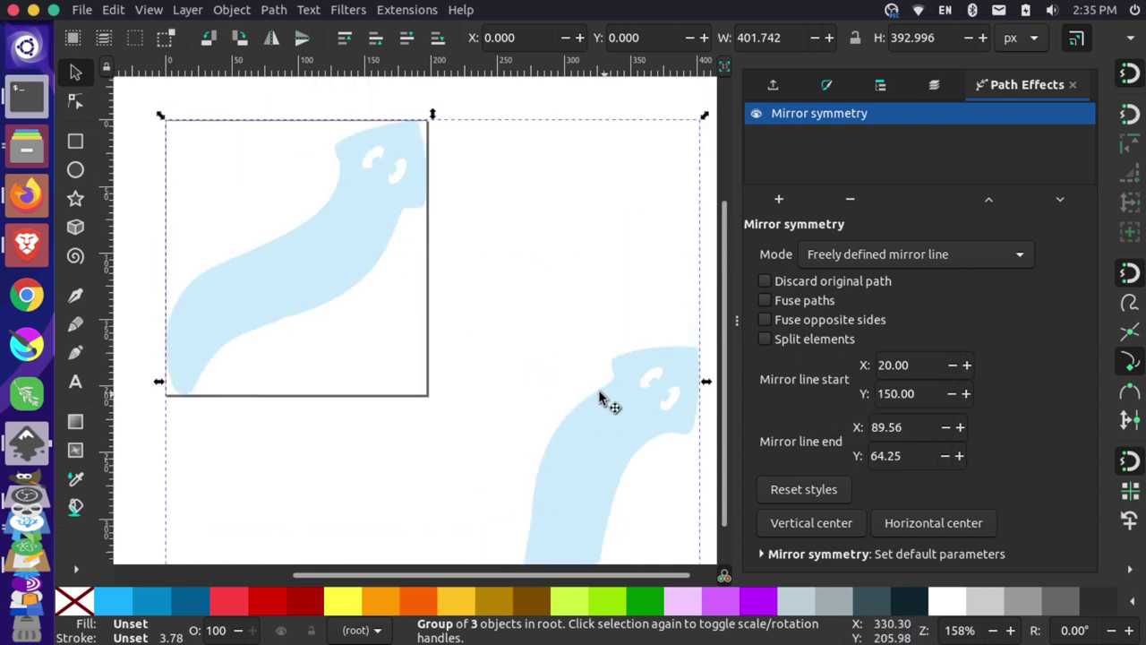
- Turn on Discard original path so only the mirrored planarian remains
scroll(591, 412, "down", 4)
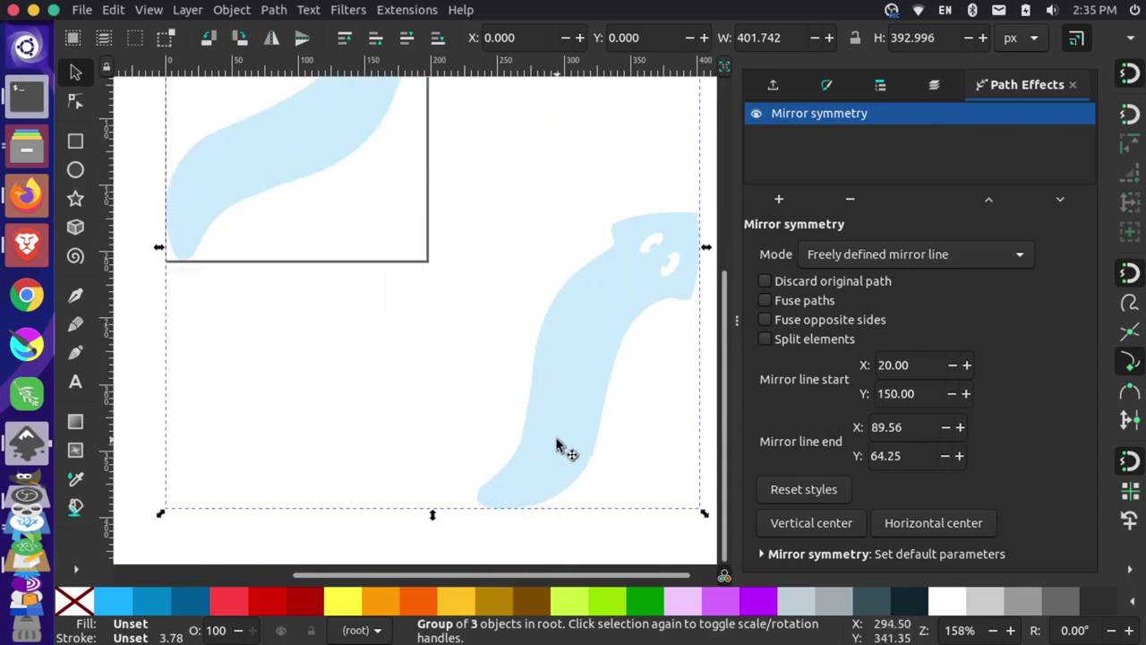
scroll(560, 448, "up", 2)
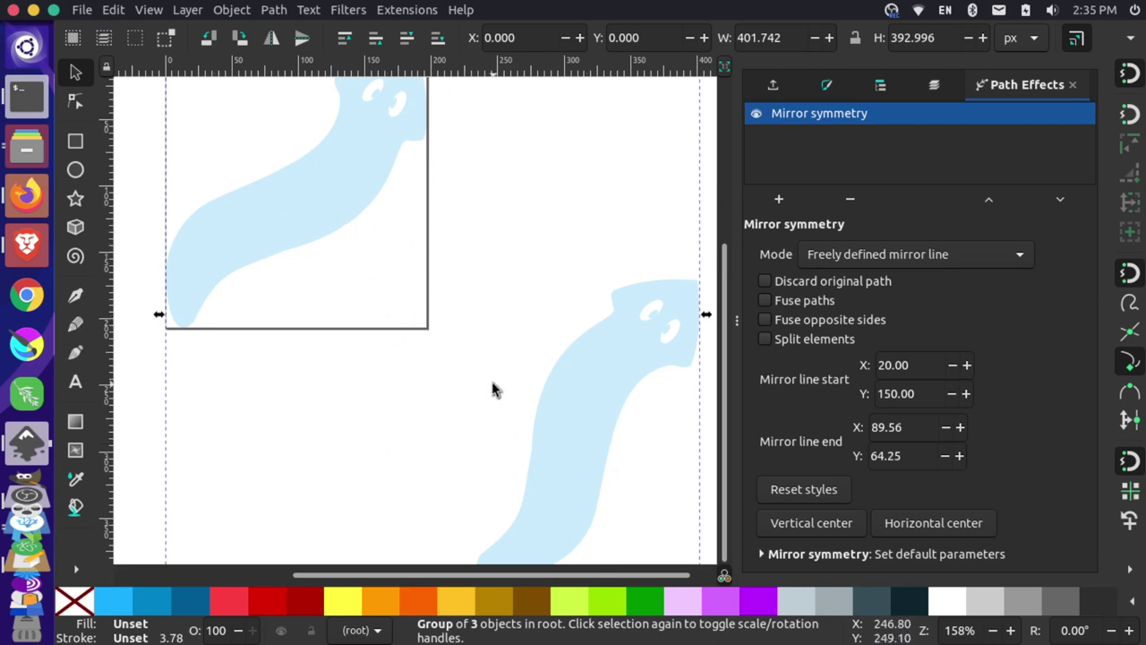
scroll(492, 389, "up", 2)
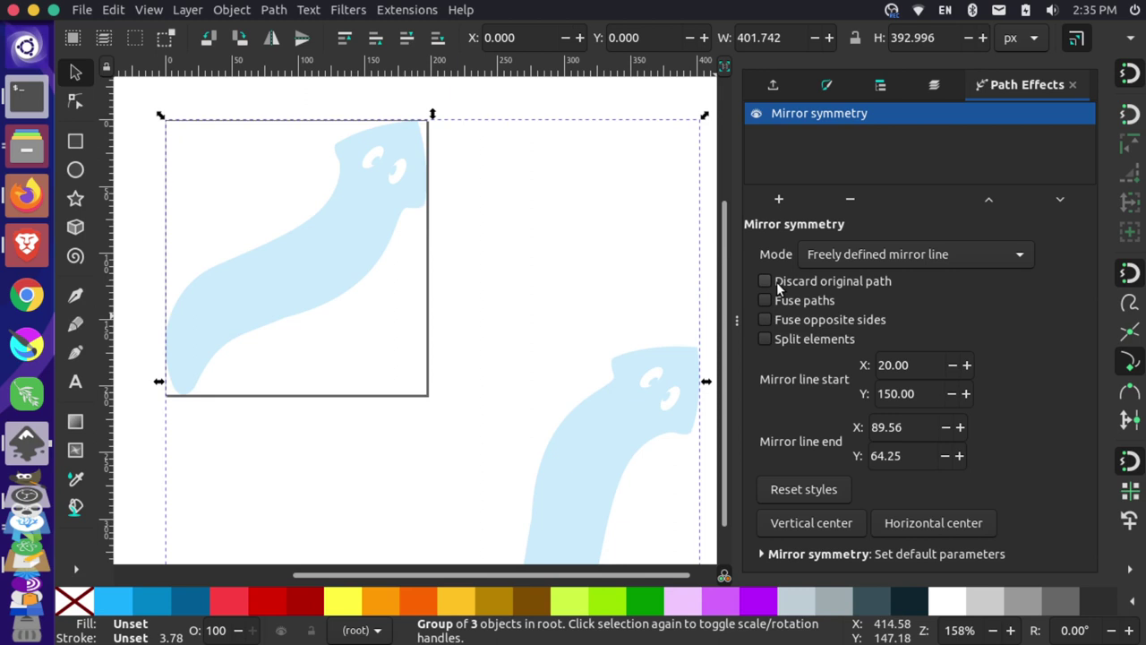
left_click(764, 281)
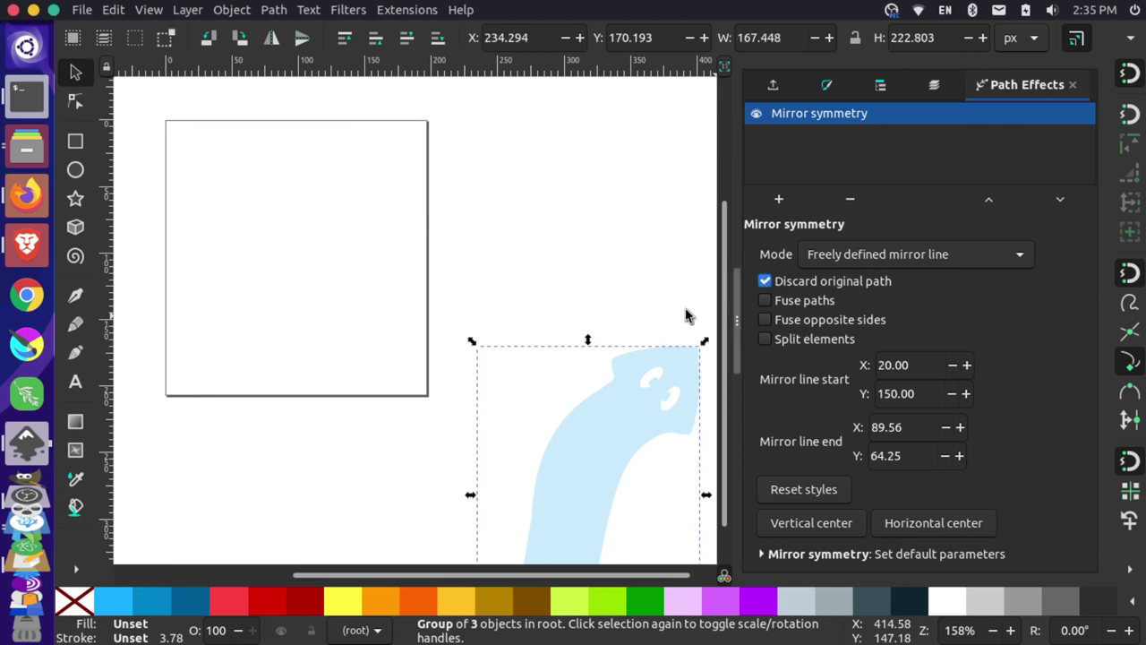
- Resize the page to fit the planarian with Shift+Ctrl+R and deselect everything
scroll(588, 281, "down", 4)
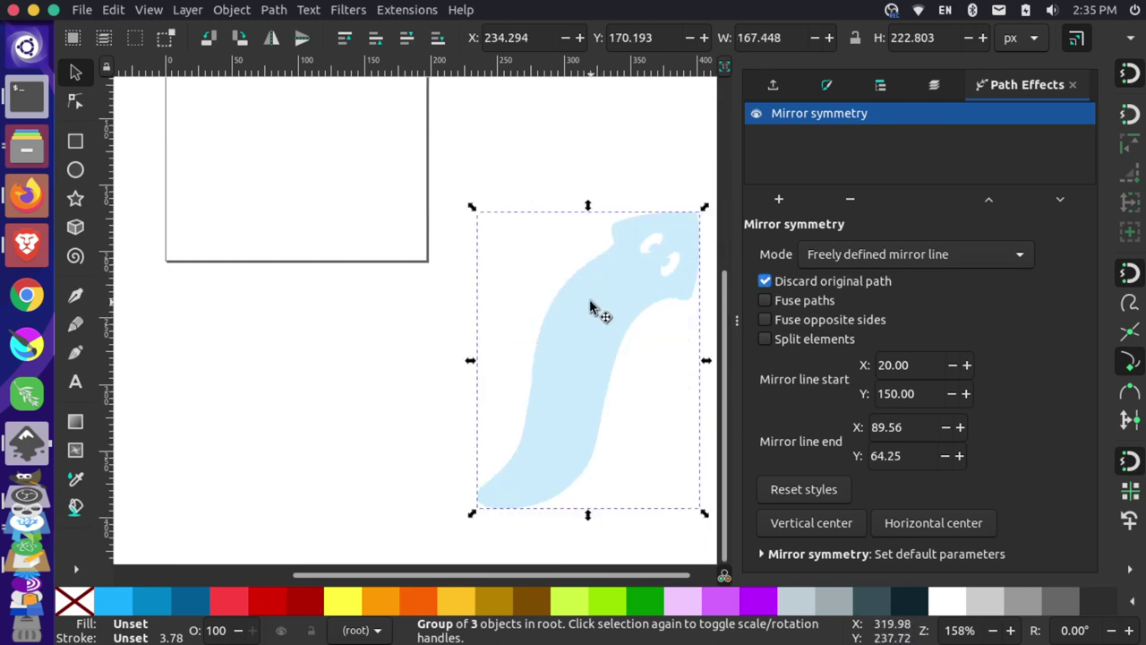
scroll(594, 326, "right", 2)
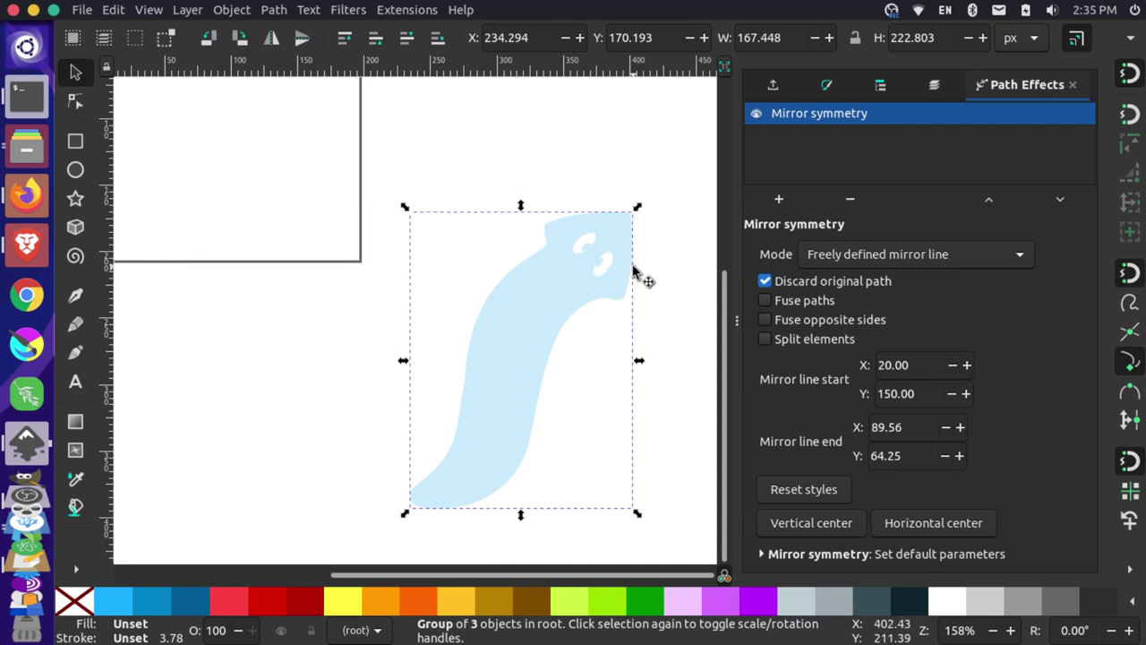
key("ctrl+shift+r")
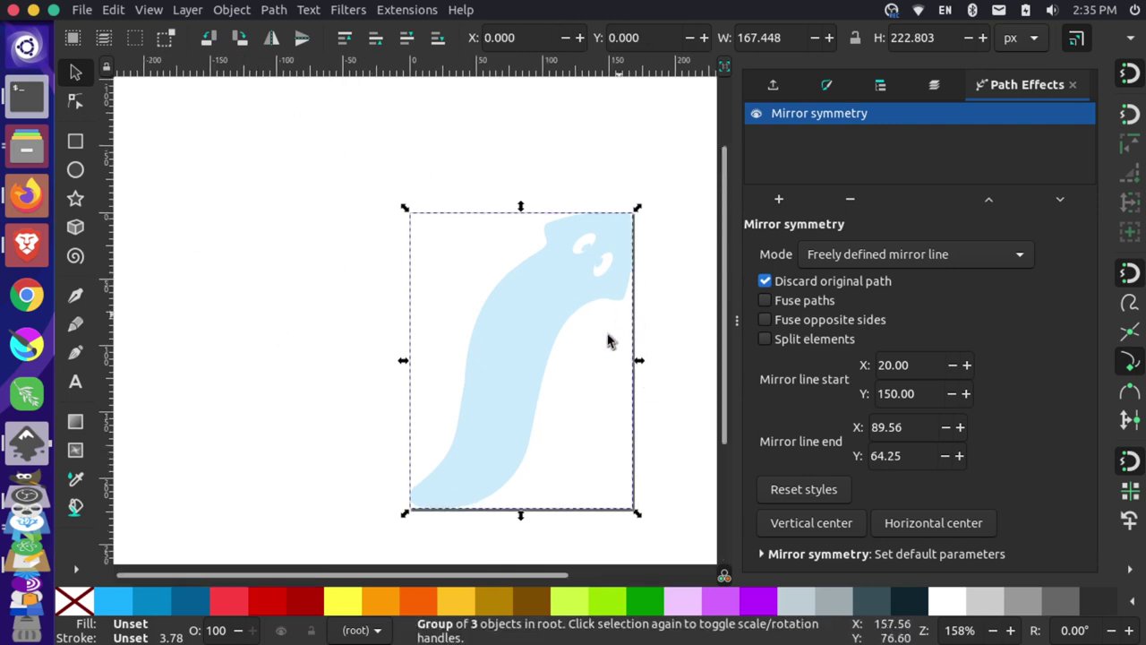
scroll(641, 319, "down", 2)
scroll(647, 314, "right", 2)
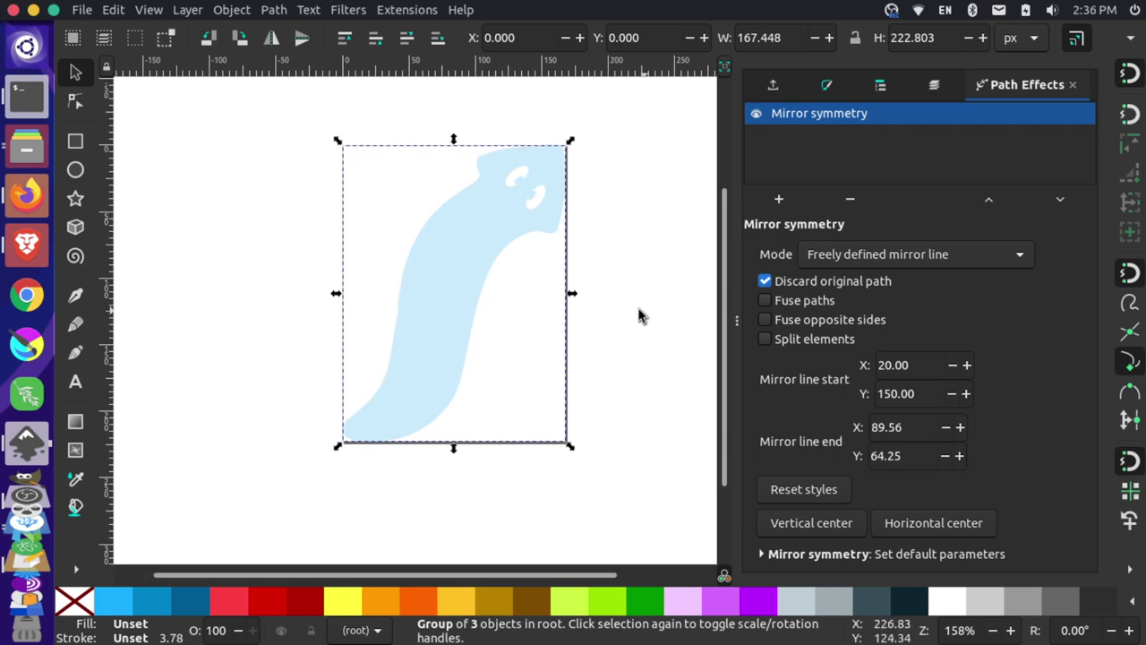
key("Escape")
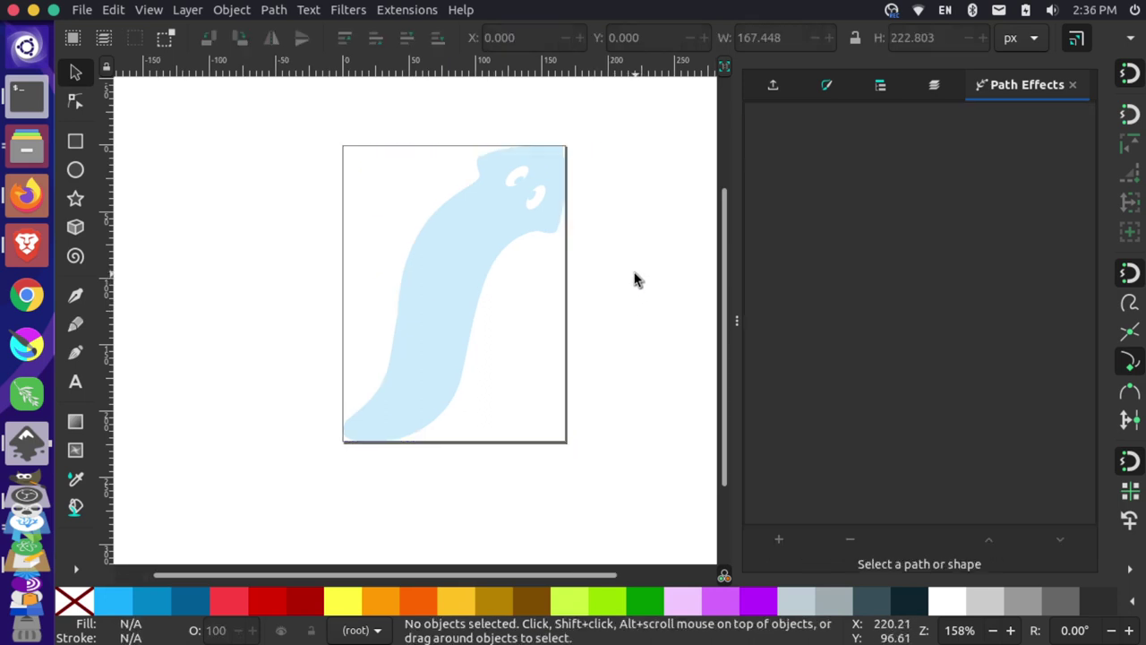